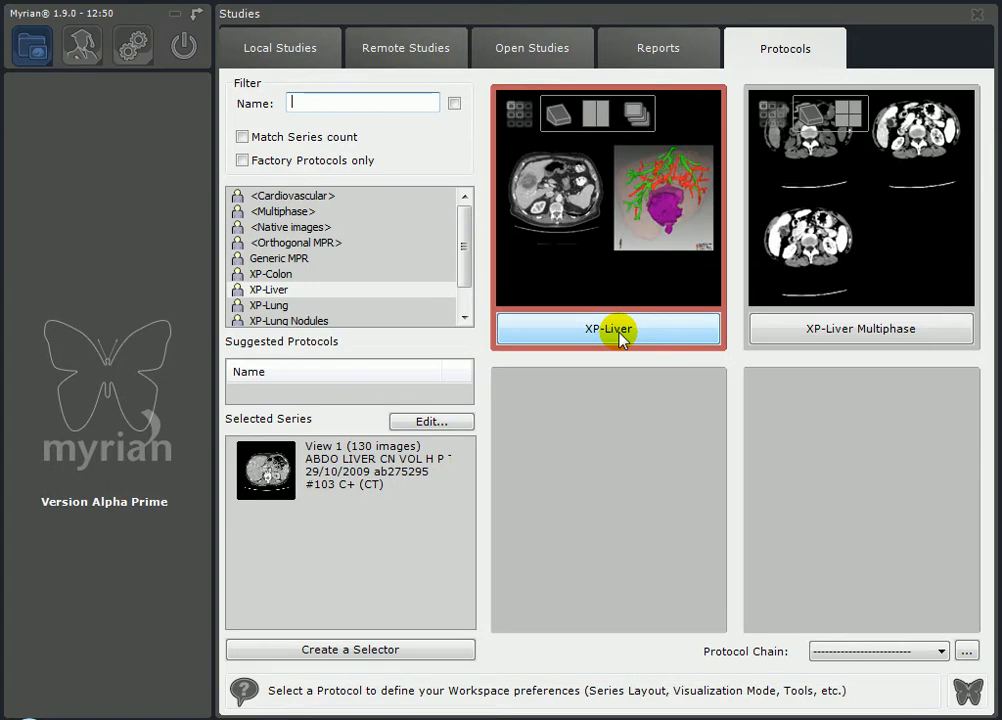
- Load the abdominal liver CT series with the XP-Liver protocol into axial and coronal views
{"action": "left_click", "coordinate": [620, 330]}
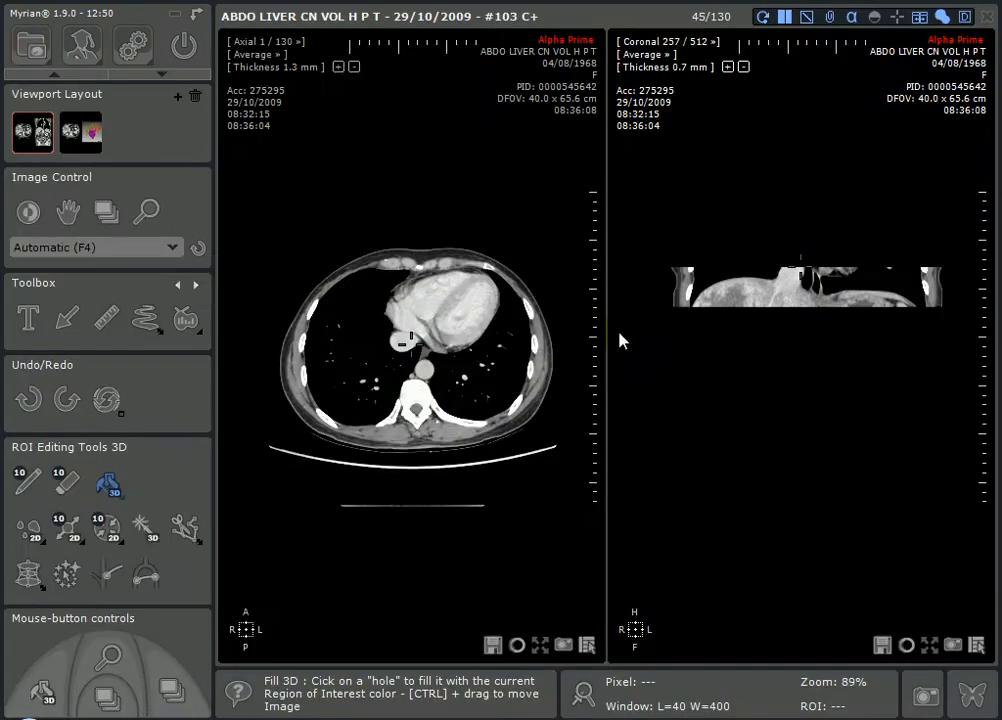
- Page to the liver and render the axial view as an 11.3 mm MIP slab
{"action": "right_click_drag", "start_coordinate": [448, 288], "coordinate": [447, 327]}
{"action": "right_click_drag", "start_coordinate": [781, 314], "coordinate": [846, 284]}
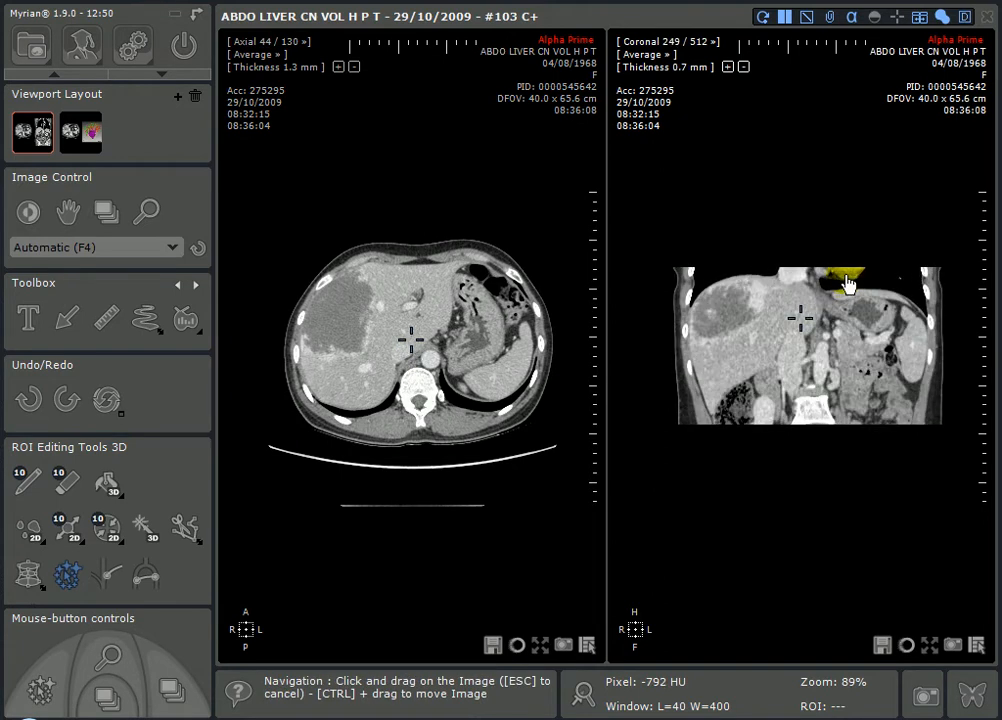
{"action": "left_click", "coordinate": [251, 57]}
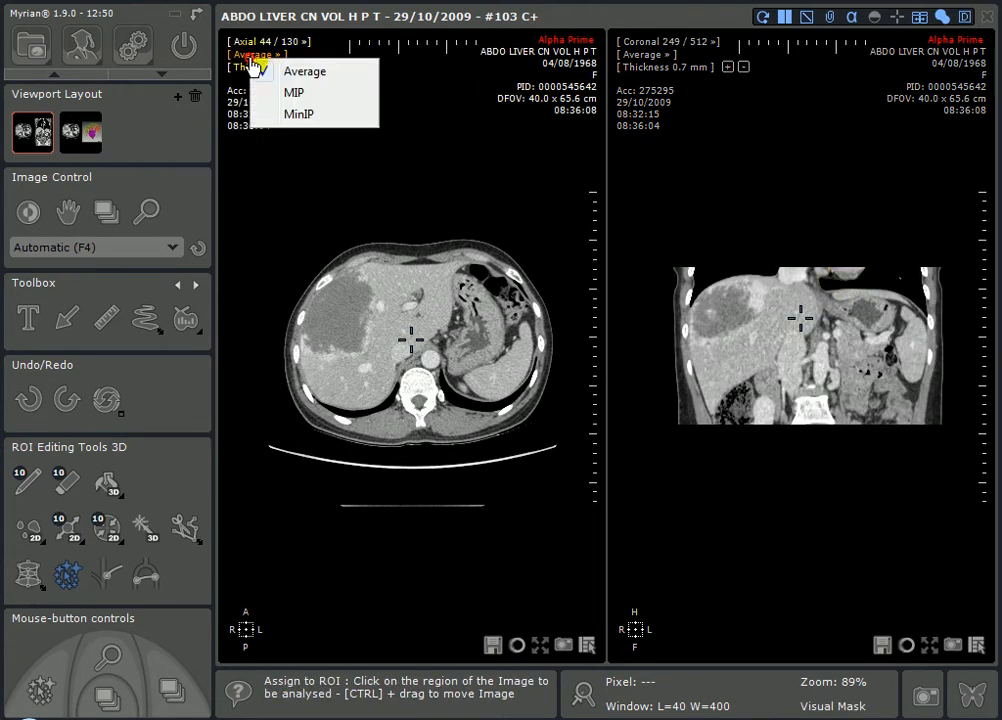
{"action": "left_click", "coordinate": [300, 93]}
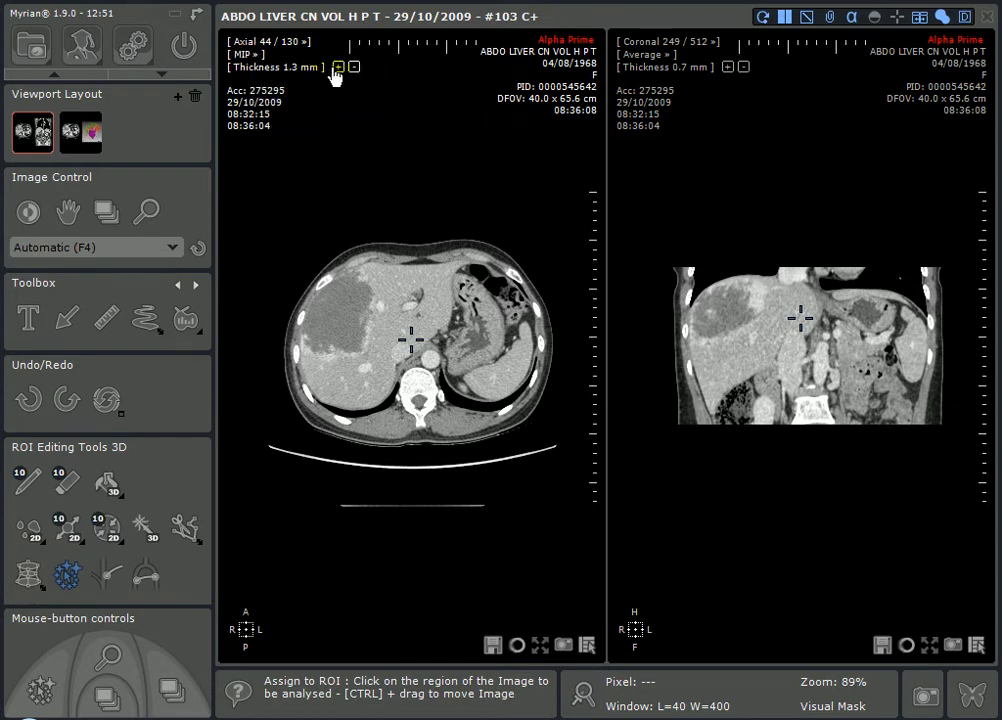
{"action": "left_click", "coordinate": [338, 66]}
{"action": "left_click", "coordinate": [338, 66]}
{"action": "left_click", "coordinate": [339, 67]}
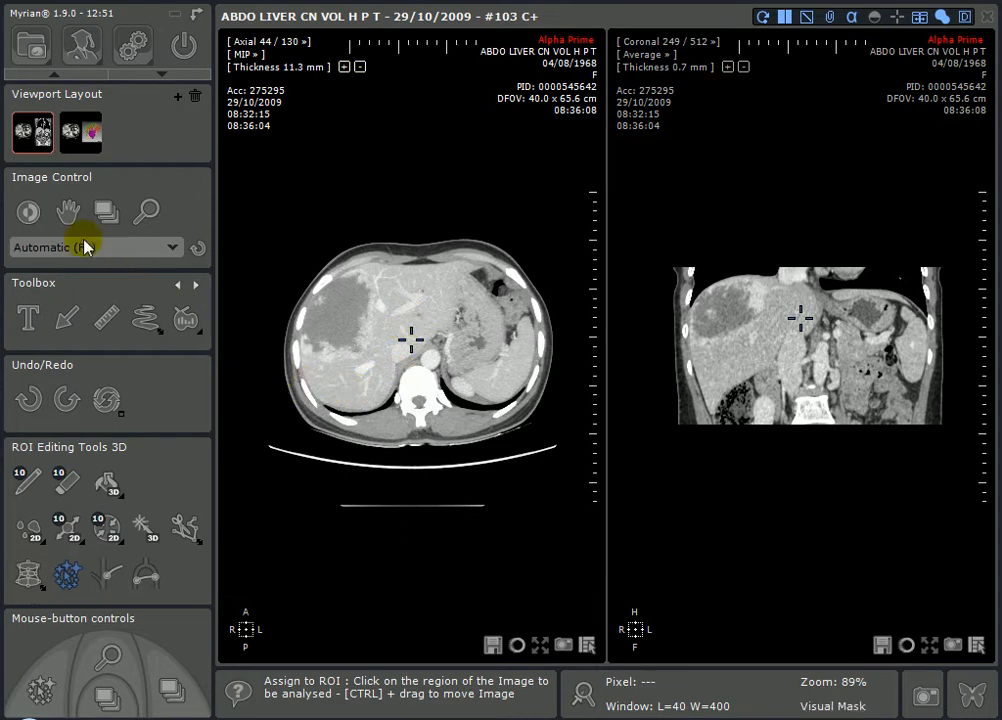
- Rewindow the axial image to L=160 W=352 for liver contrast
{"action": "left_click", "coordinate": [30, 212]}
{"action": "left_click_drag", "start_coordinate": [436, 320], "coordinate": [405, 329]}
{"action": "right_click_drag", "start_coordinate": [442, 305], "coordinate": [476, 335]}
- Switch the left view to sagittal and browse to a slice through the liver
{"action": "left_click", "coordinate": [270, 44]}
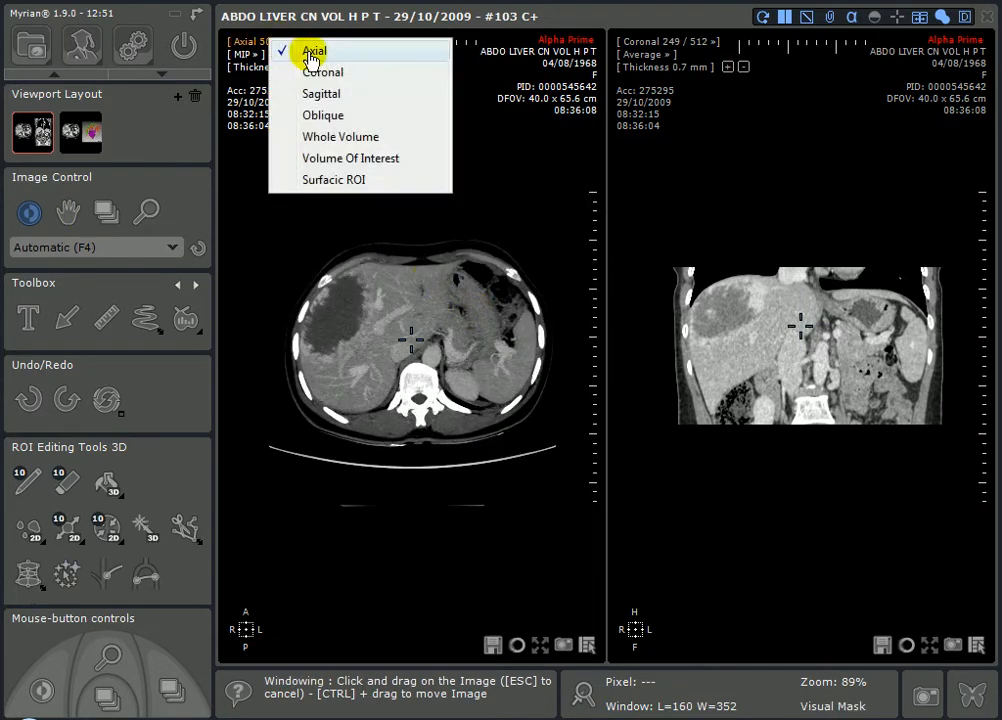
{"action": "left_click", "coordinate": [321, 94]}
{"action": "right_click_drag", "start_coordinate": [430, 275], "coordinate": [452, 230]}
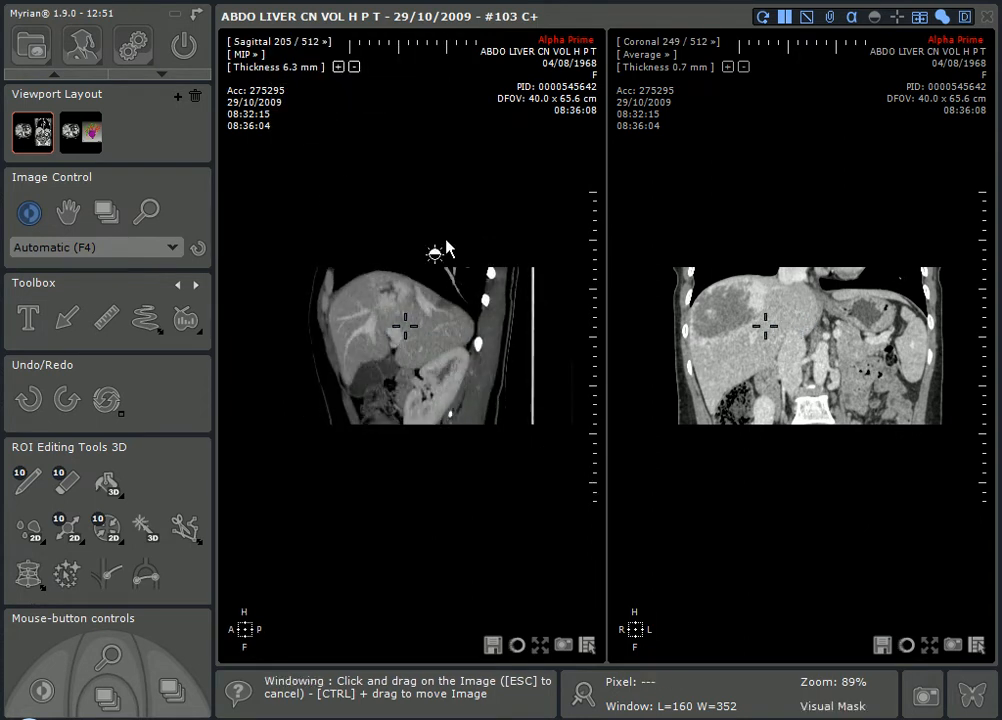
{"action": "left_click_drag", "start_coordinate": [403, 326], "coordinate": [362, 332]}
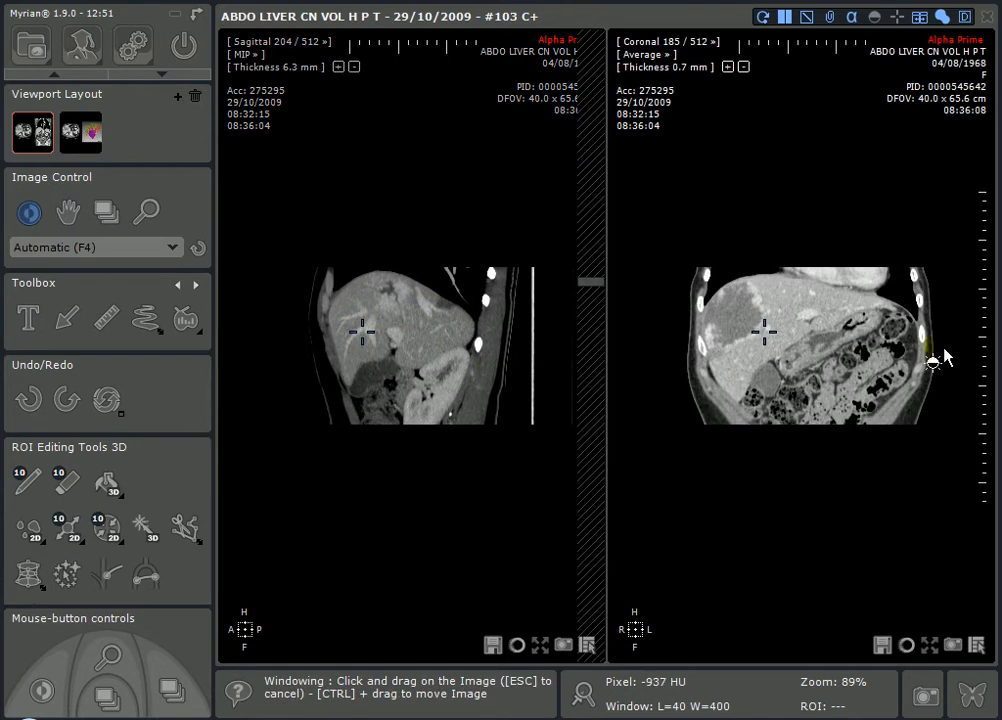
- Restore the axial/coronal layout with a 1.3 mm Average slab at slice 34/130
{"action": "left_click", "coordinate": [261, 48]}
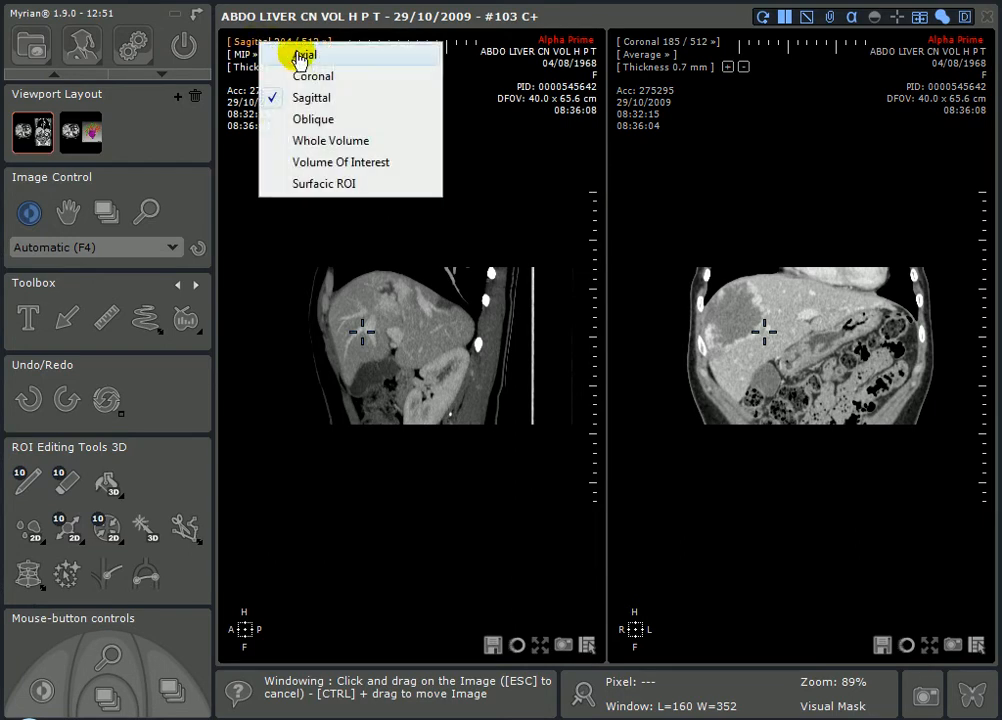
{"action": "left_click", "coordinate": [26, 143]}
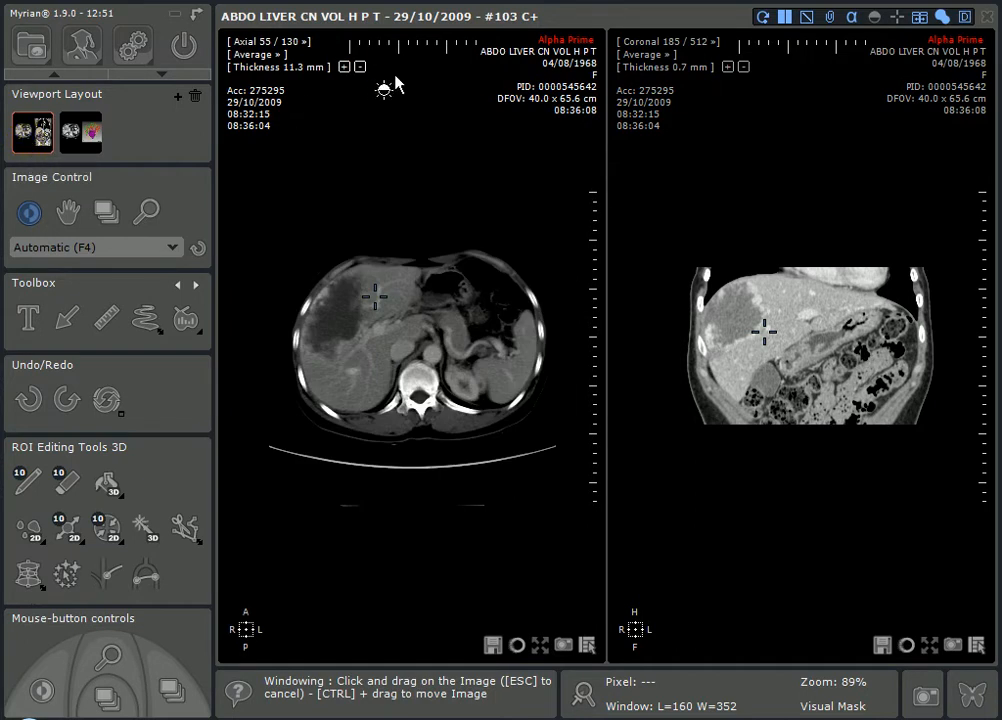
{"action": "left_click", "coordinate": [359, 67]}
{"action": "left_click", "coordinate": [359, 67]}
{"action": "left_click", "coordinate": [359, 67]}
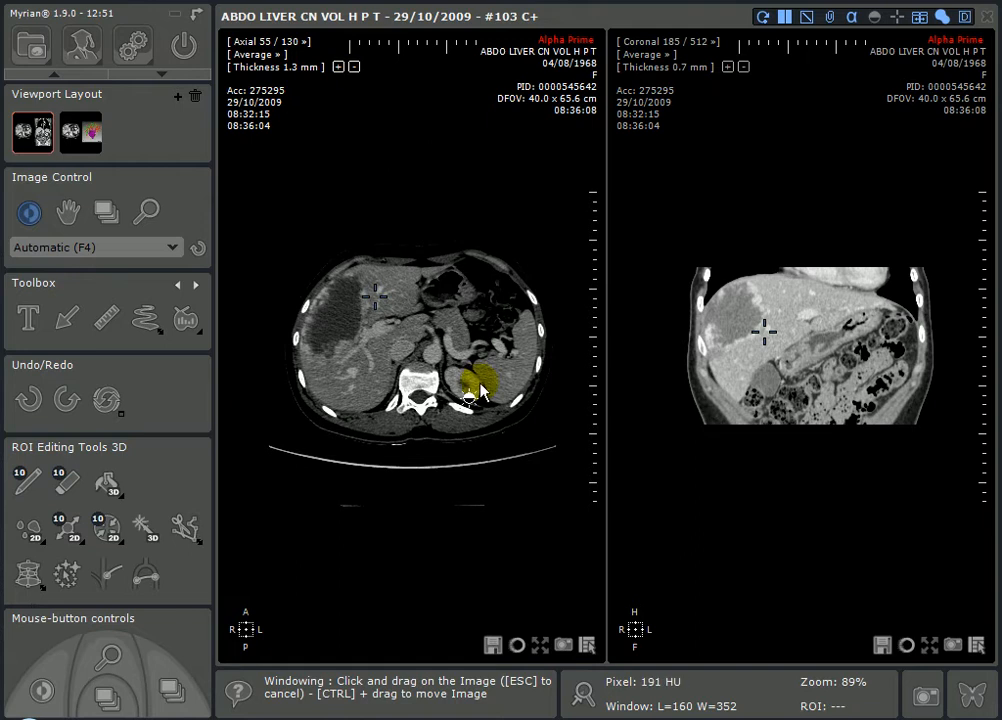
{"action": "mouse_move", "coordinate": [461, 285]}
{"action": "right_mouse_down"}
{"action": "mouse_move", "coordinate": [461, 300]}
{"action": "mouse_move", "coordinate": [454, 270]}
{"action": "right_mouse_up"}
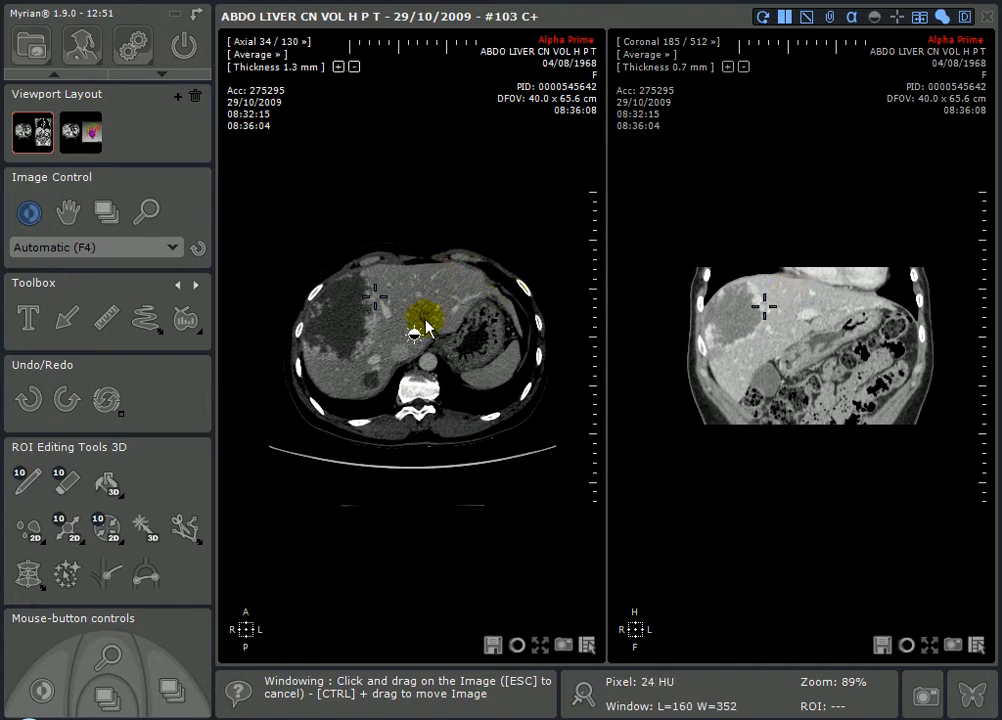
{"action": "scroll", "coordinate": [192, 487], "scroll_direction": "down", "scroll_amount": 3}
{"action": "scroll", "coordinate": [170, 474], "scroll_direction": "down", "scroll_amount": 1}
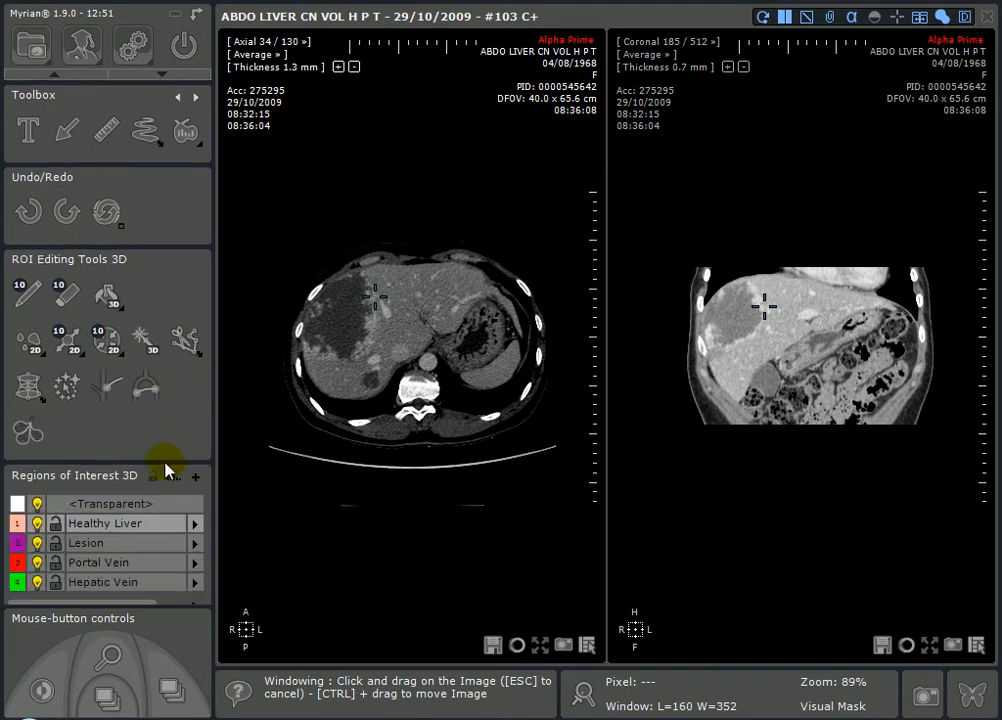
- Select the Healthy Liver ROI and activate the Assign to ROI tool
{"action": "left_click", "coordinate": [101, 527]}
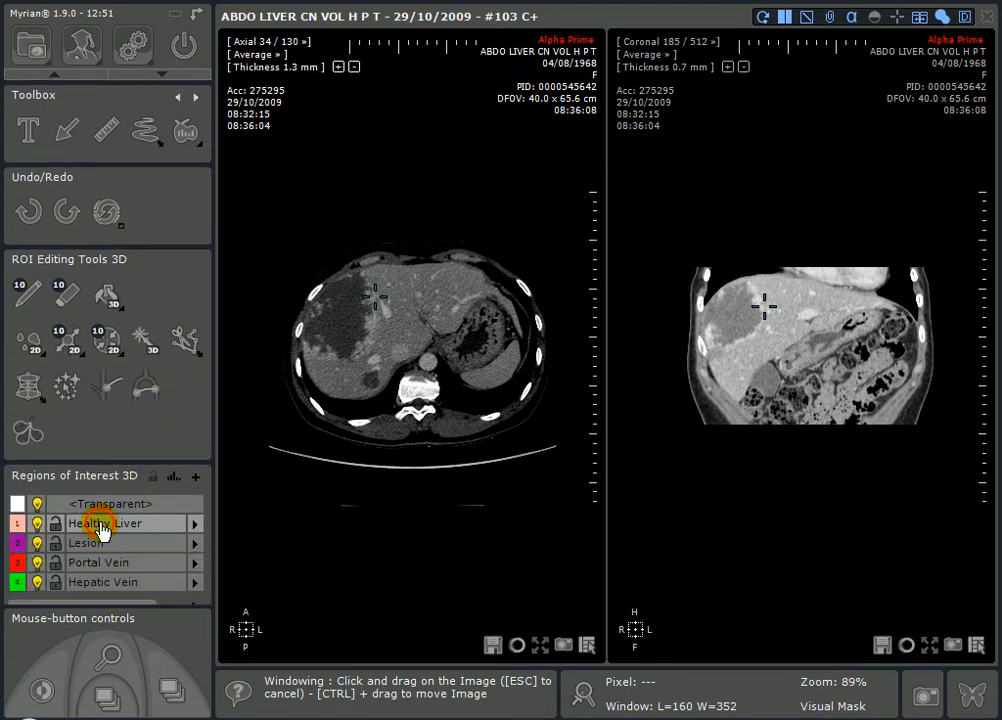
{"action": "left_click", "coordinate": [76, 388]}
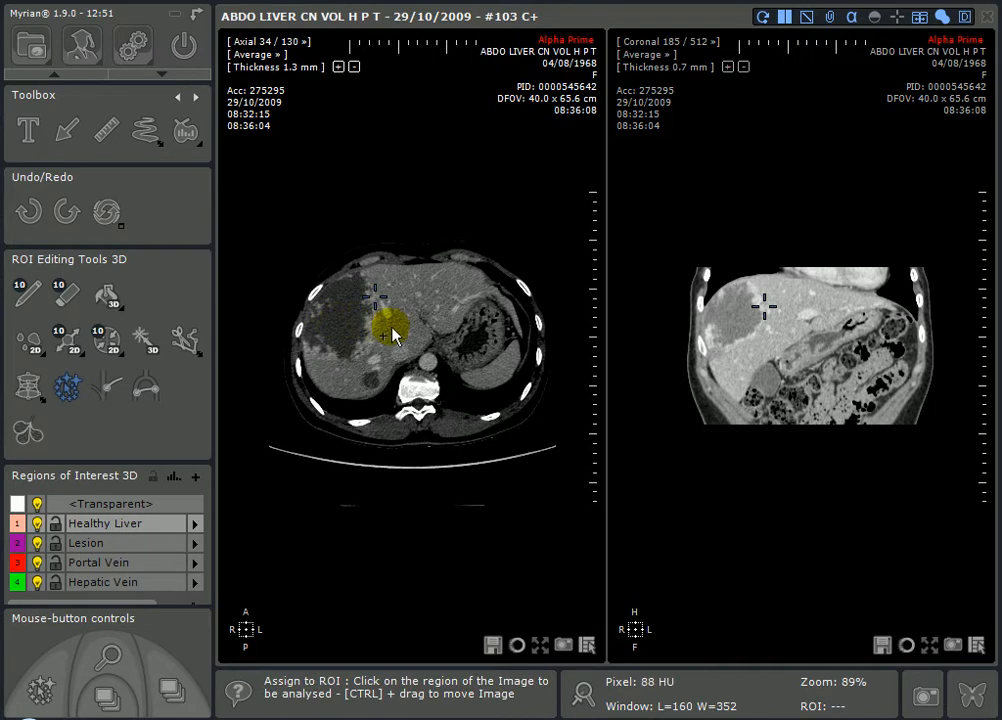
- In full-screen axial view, fill the liver into Healthy Liver (983 cm³) and check across slices
{"action": "left_click", "coordinate": [542, 648]}
{"action": "middle_click_drag", "start_coordinate": [615, 388], "coordinate": [588, 290]}
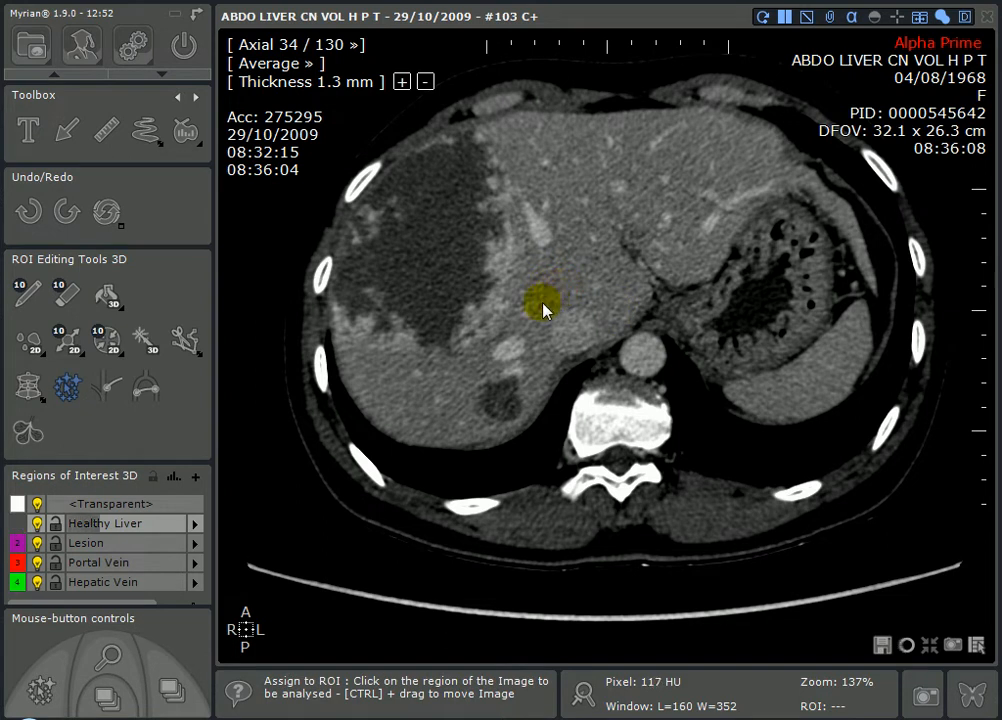
{"action": "scroll", "coordinate": [530, 268], "scroll_direction": "down", "scroll_amount": 2}
{"action": "scroll", "coordinate": [540, 275], "scroll_direction": "down", "scroll_amount": 18}
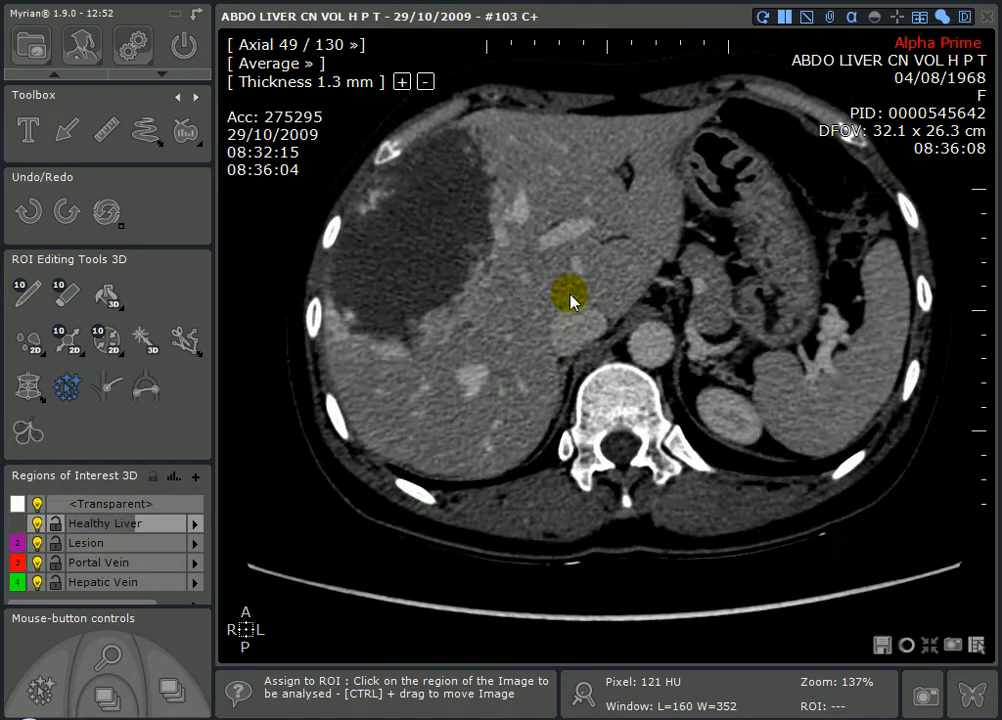
{"action": "scroll", "coordinate": [570, 306], "scroll_direction": "down", "scroll_amount": 18}
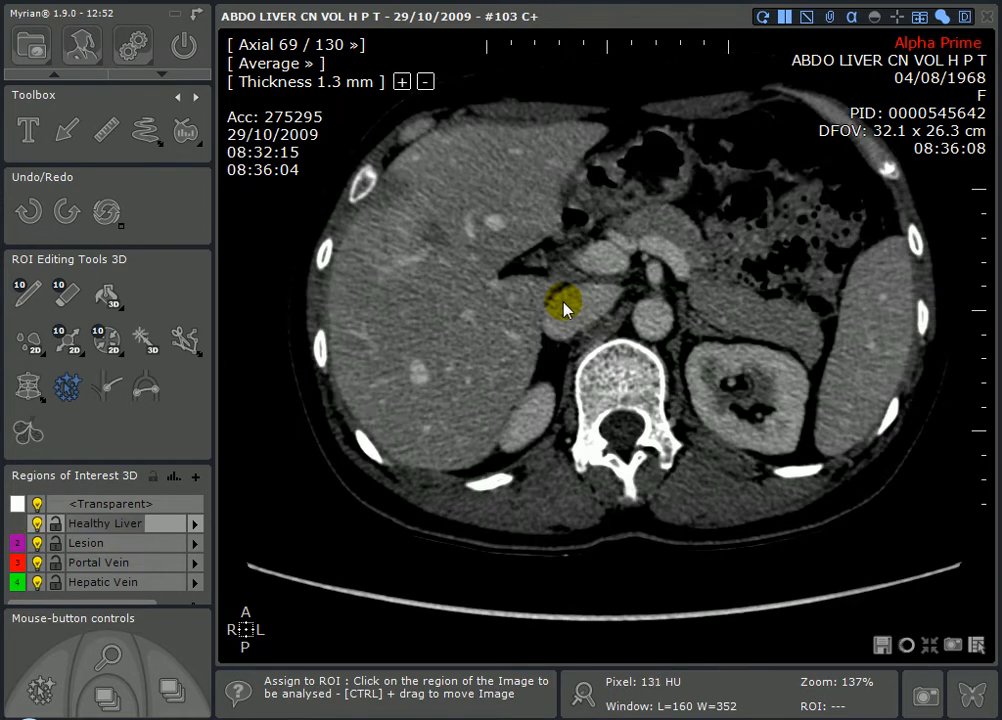
{"action": "scroll", "coordinate": [564, 350], "scroll_direction": "up", "scroll_amount": 20}
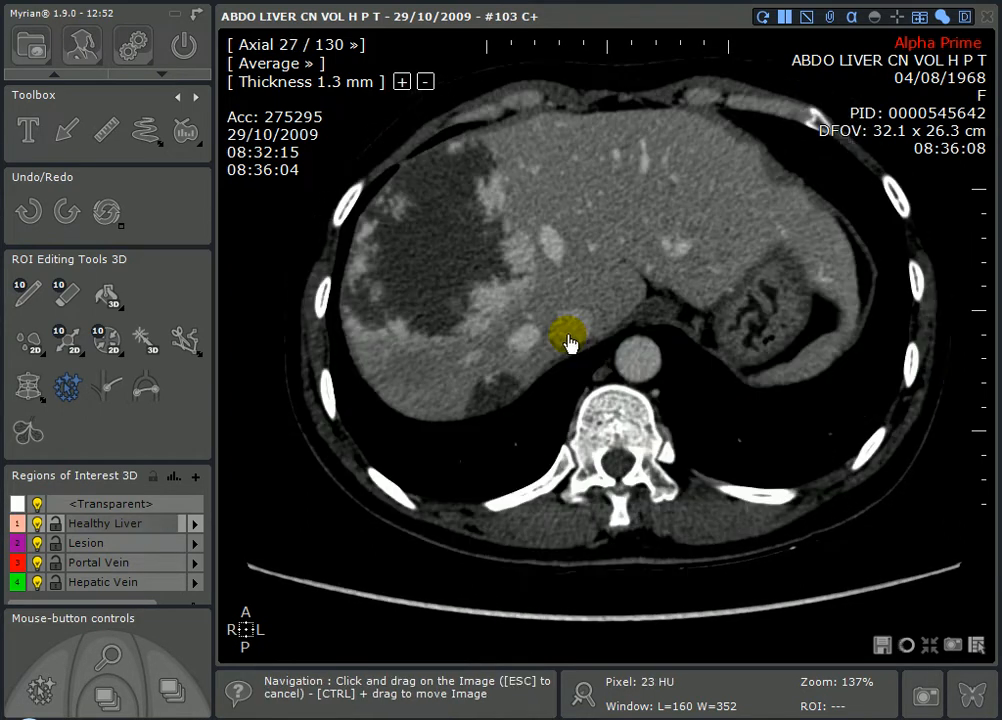
{"action": "scroll", "coordinate": [570, 341], "scroll_direction": "up", "scroll_amount": 2}
{"action": "scroll", "coordinate": [571, 352], "scroll_direction": "down", "scroll_amount": 20}
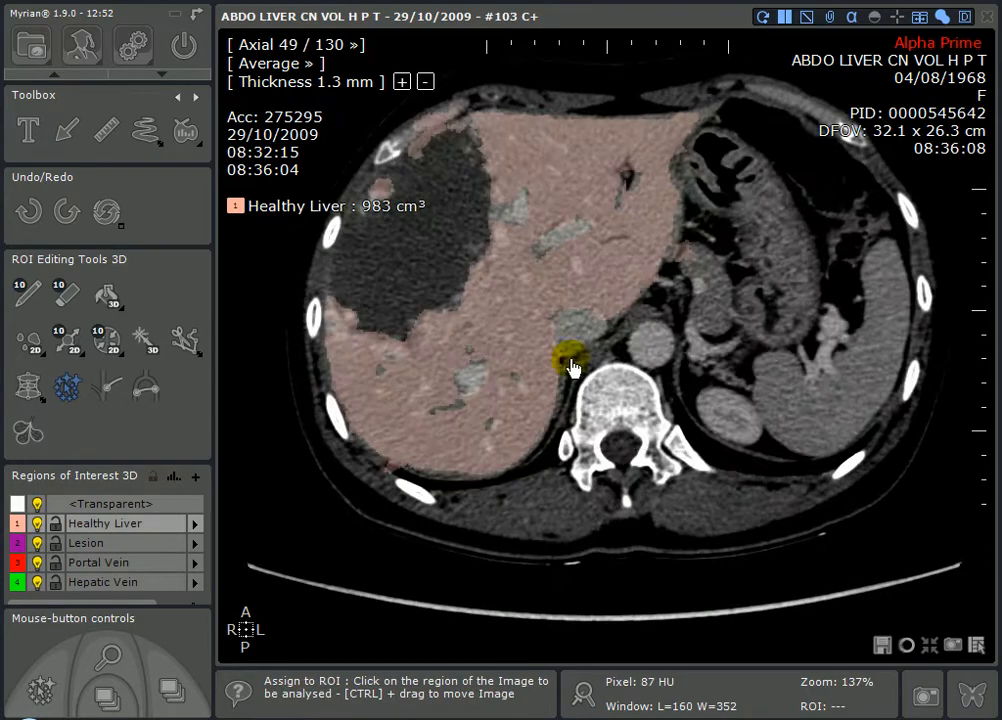
{"action": "scroll", "coordinate": [576, 378], "scroll_direction": "down", "scroll_amount": 12}
{"action": "scroll", "coordinate": [583, 360], "scroll_direction": "up", "scroll_amount": 20}
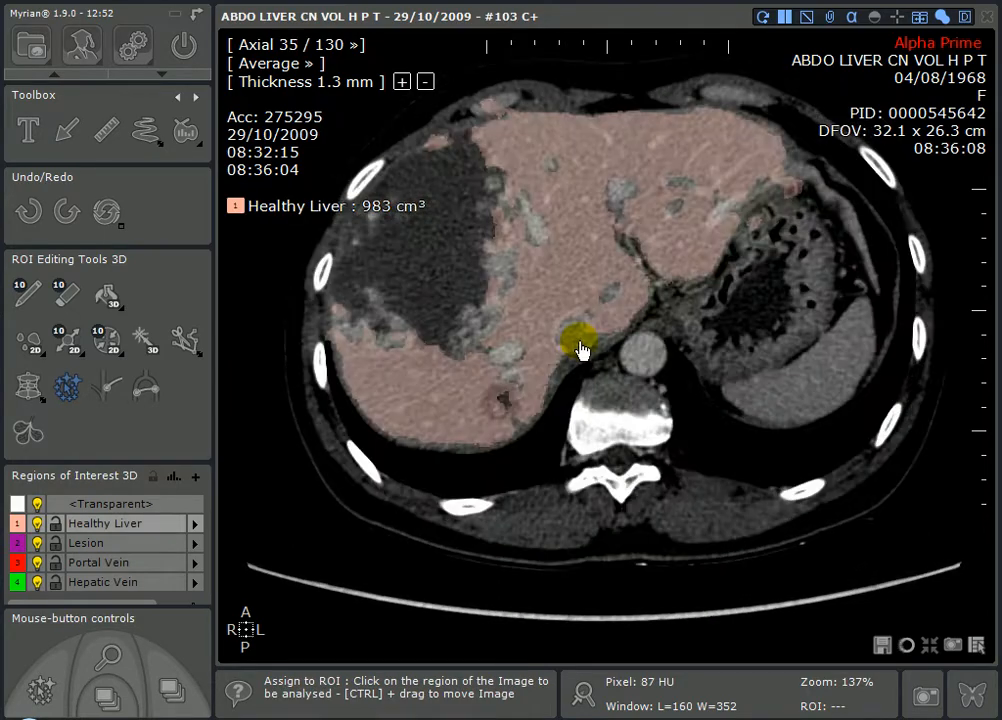
{"action": "scroll", "coordinate": [584, 343], "scroll_direction": "up", "scroll_amount": 8}
{"action": "scroll", "coordinate": [588, 336], "scroll_direction": "down", "scroll_amount": 20}
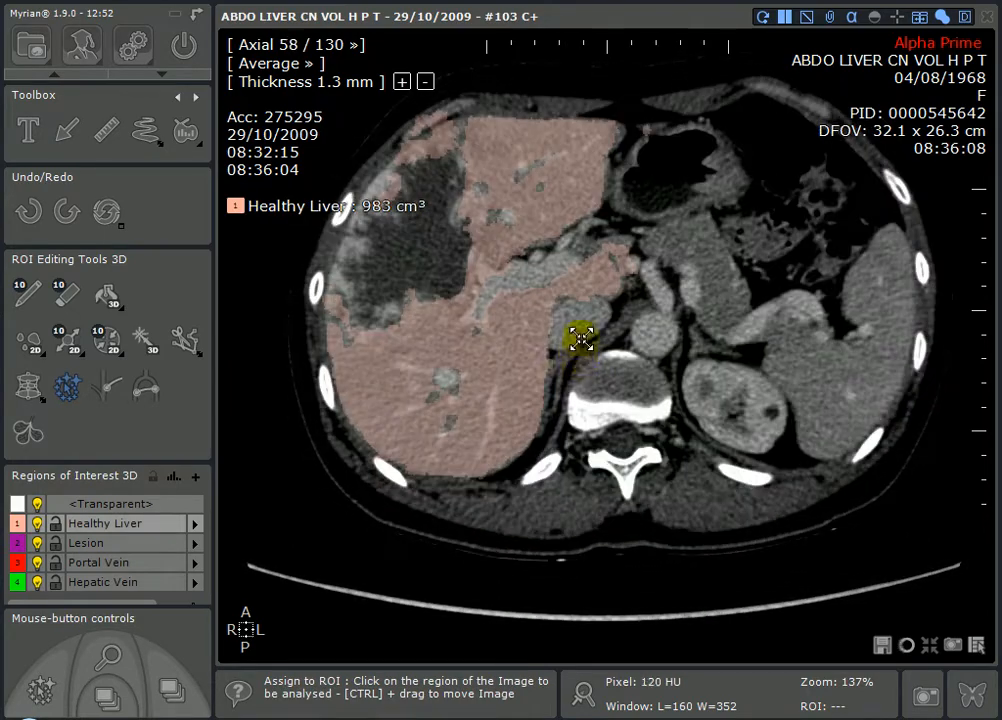
{"action": "middle_click_drag", "start_coordinate": [604, 424], "coordinate": [606, 454]}
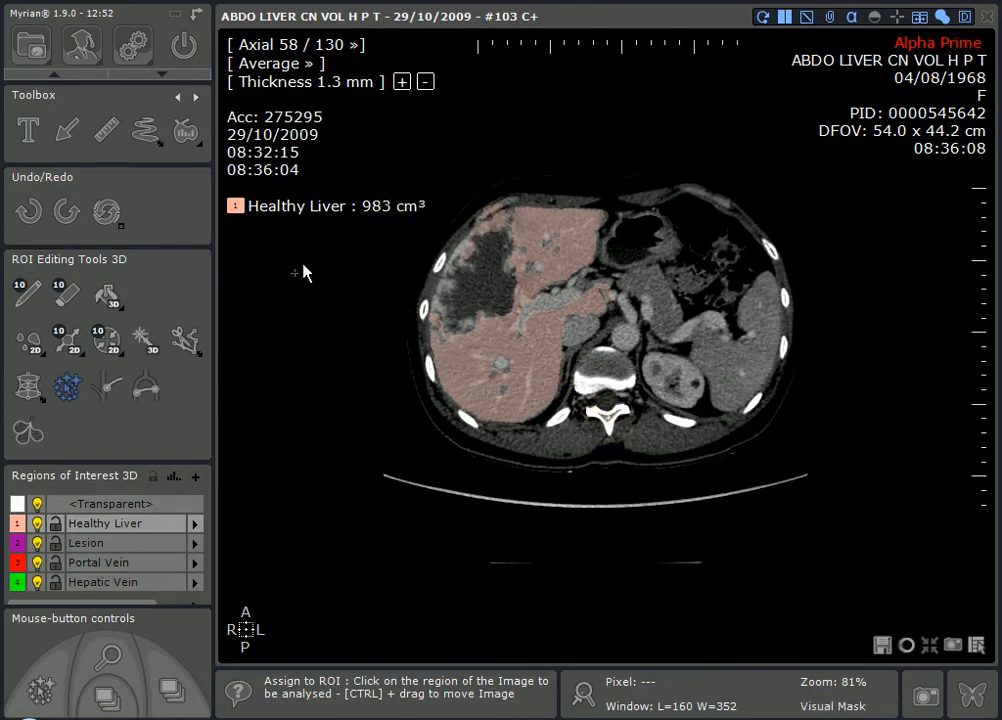
{"action": "scroll", "coordinate": [103, 176], "scroll_direction": "up", "scroll_amount": 2}
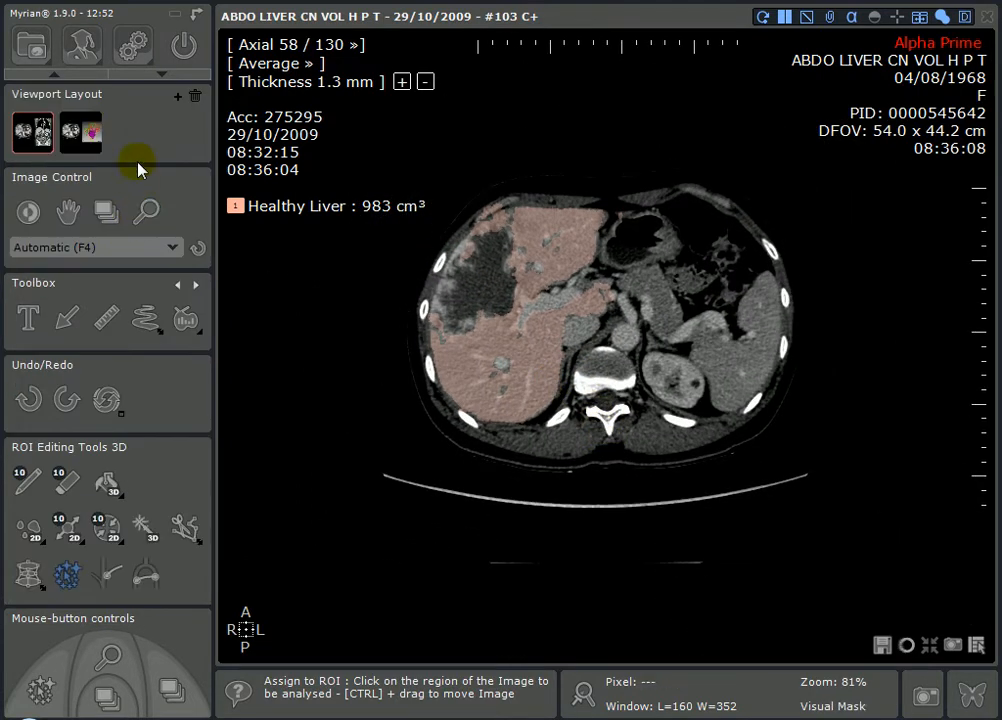
- Switch to the Surfacic ROI layout, rotate the 3D liver, and lock the Healthy Liver ROI
{"action": "left_click", "coordinate": [86, 136]}
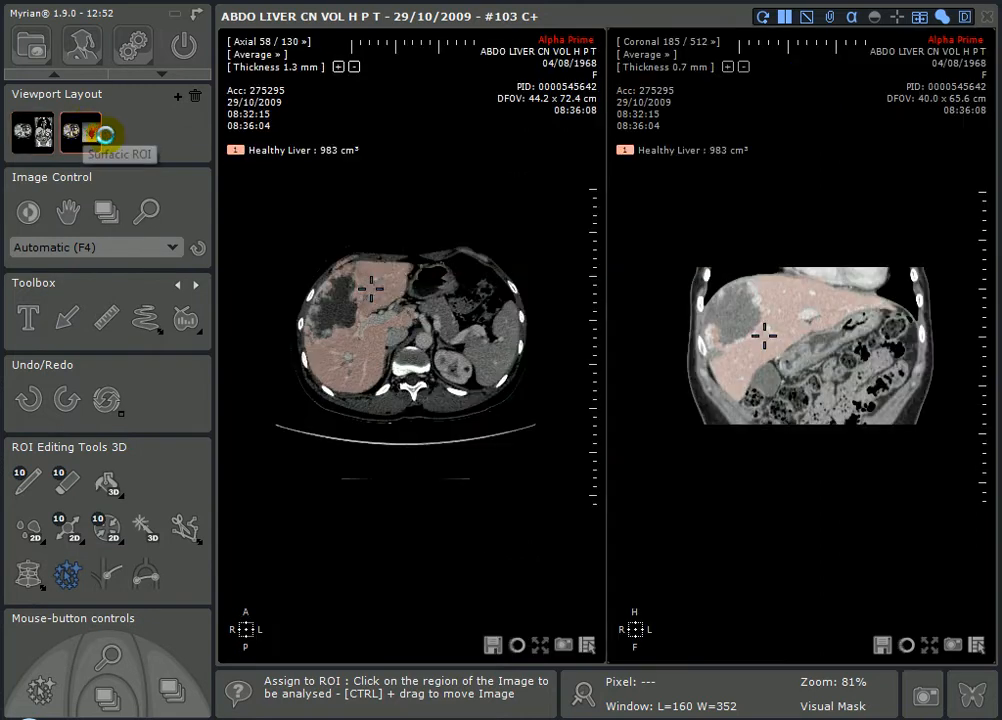
{"action": "left_click_drag", "start_coordinate": [691, 331], "coordinate": [690, 295]}
{"action": "left_click", "coordinate": [110, 485]}
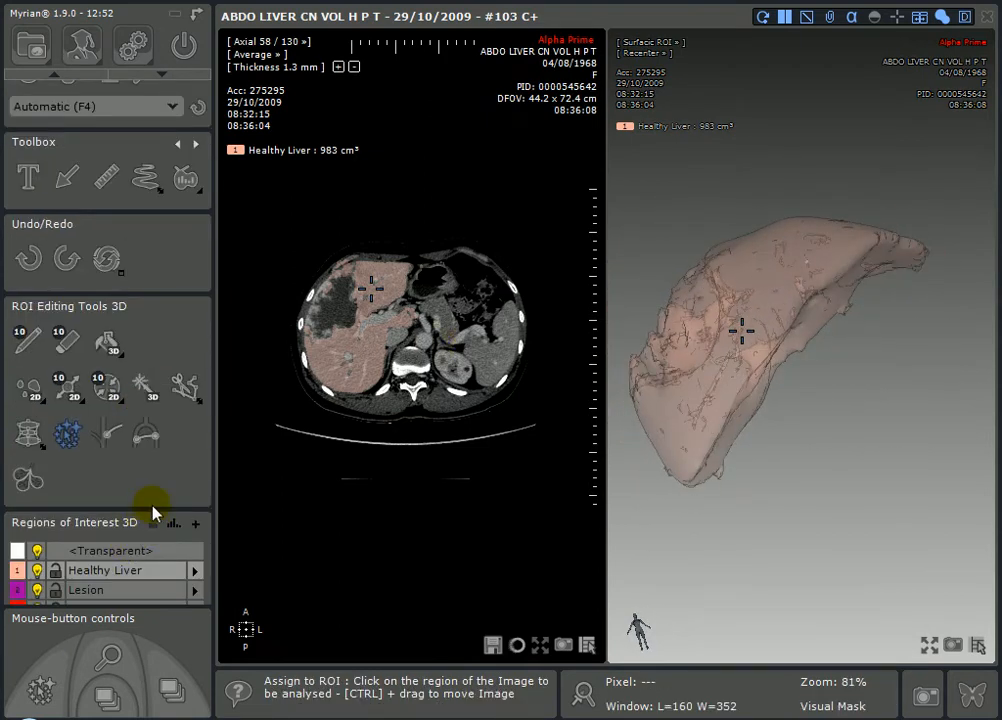
{"action": "left_click", "coordinate": [55, 572]}
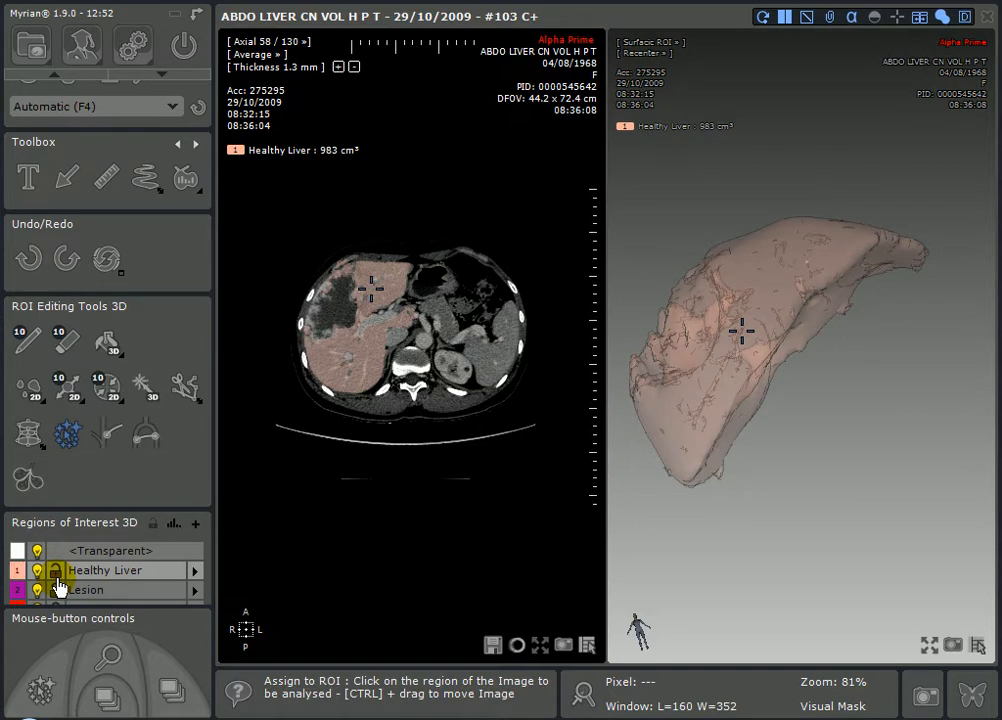
{"action": "scroll", "coordinate": [62, 575], "scroll_direction": "down", "scroll_amount": 3}
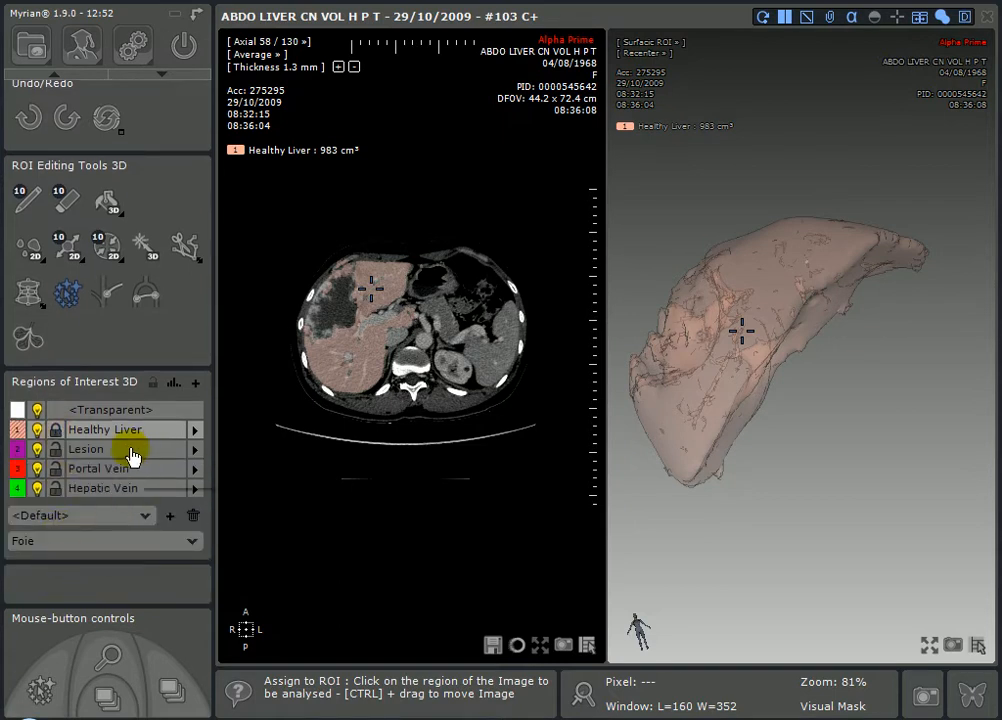
- Assign the tumour to the Lesion ROI (160 cm³) and rotate it into view in 3D
{"action": "left_click", "coordinate": [84, 458]}
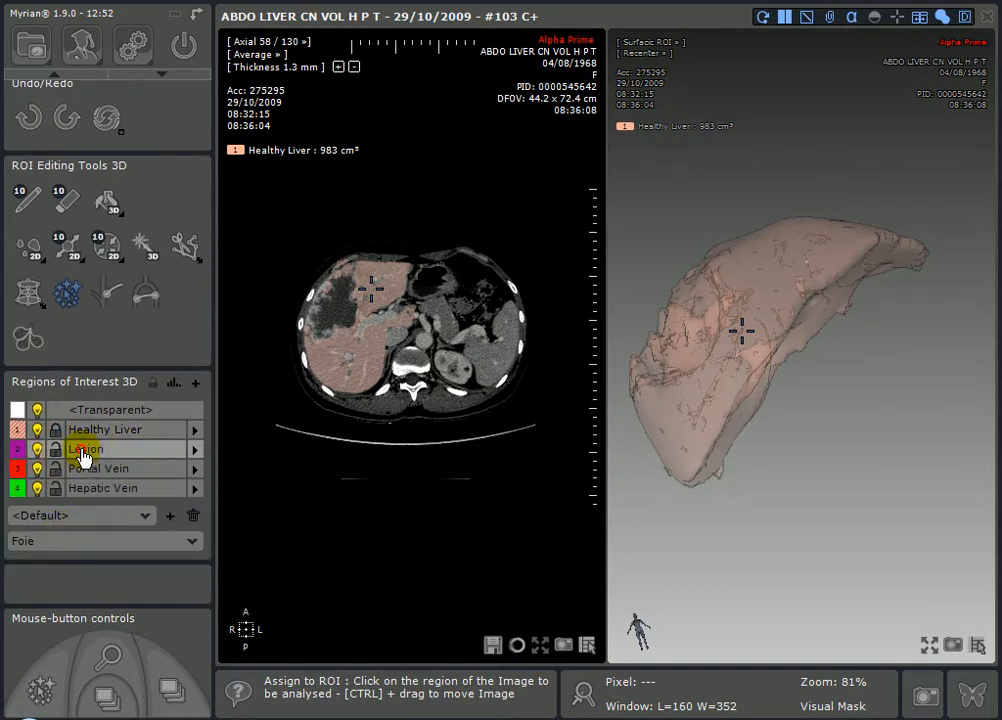
{"action": "left_click", "coordinate": [336, 316]}
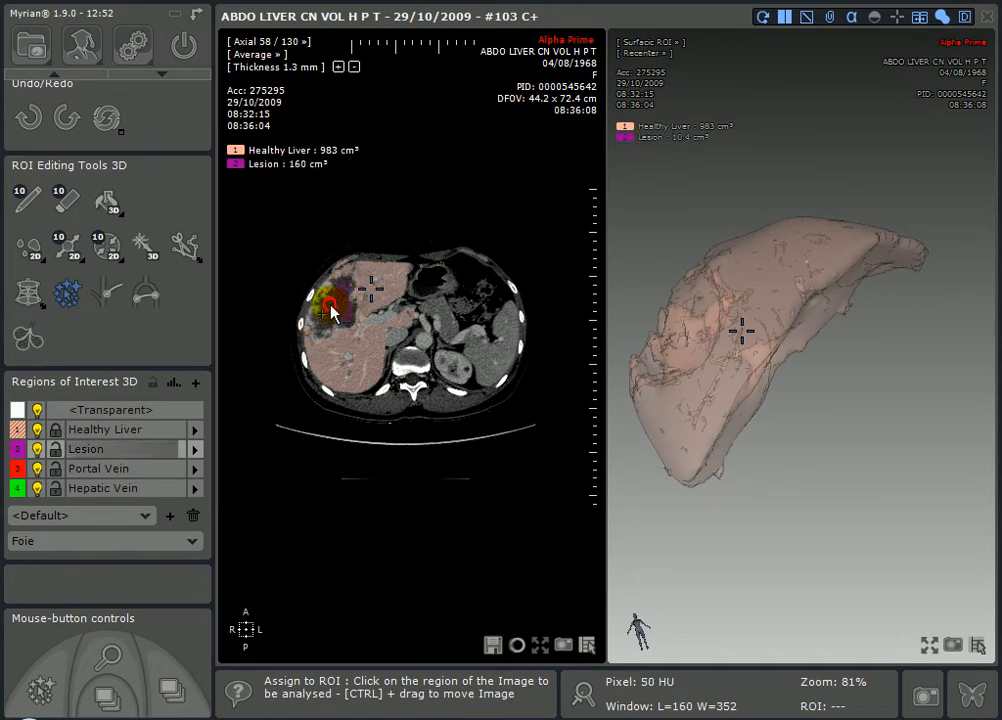
{"action": "left_click_drag", "start_coordinate": [742, 222], "coordinate": [781, 412]}
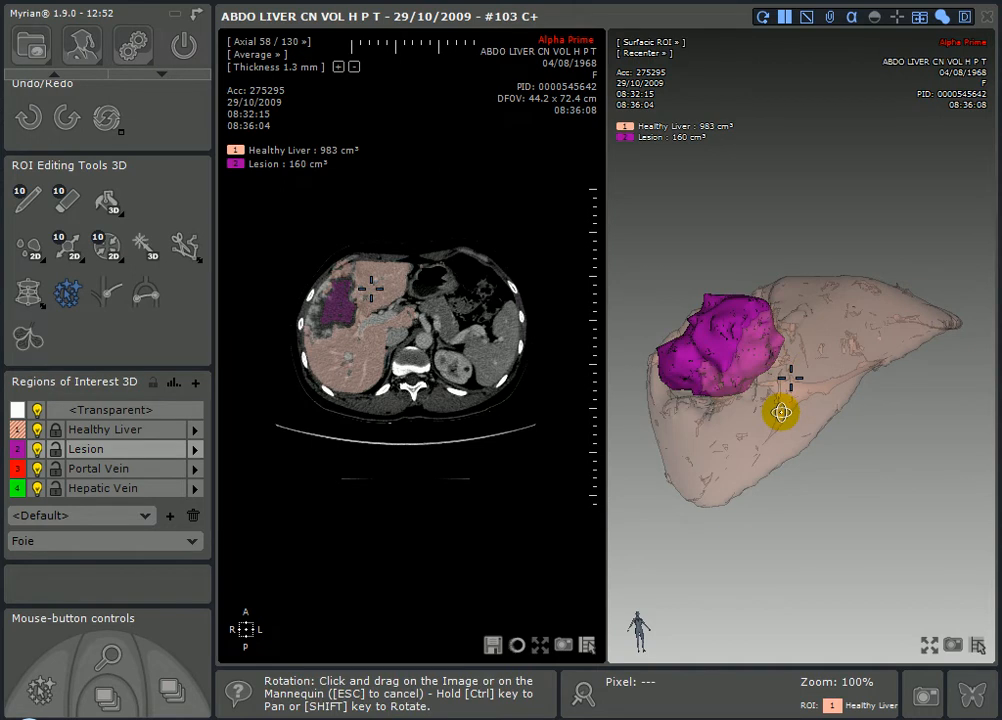
{"action": "left_click", "coordinate": [104, 476]}
- Zoom and page the axial slice to locate the portal vein
{"action": "middle_click_drag", "start_coordinate": [386, 335], "coordinate": [407, 55]}
{"action": "right_click_drag", "start_coordinate": [403, 248], "coordinate": [412, 254]}
{"action": "scroll", "coordinate": [414, 255], "scroll_direction": "up", "scroll_amount": 11}
{"action": "scroll", "coordinate": [417, 262], "scroll_direction": "down", "scroll_amount": 7}
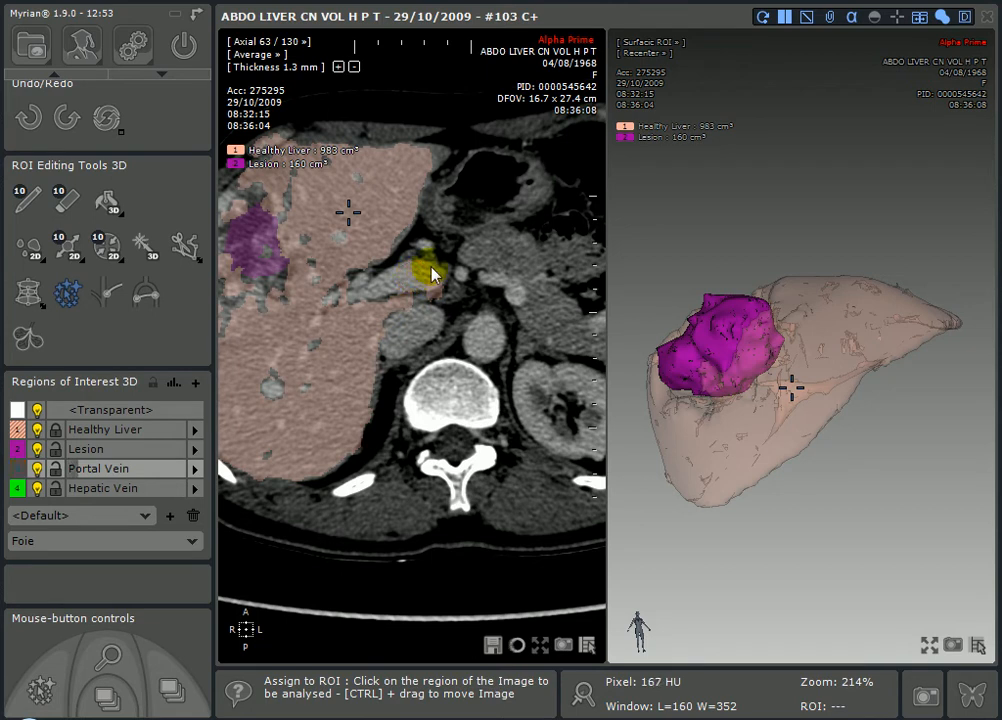
{"action": "middle_click_drag", "start_coordinate": [445, 256], "coordinate": [468, 356]}
{"action": "mouse_move", "coordinate": [458, 209]}
{"action": "right_mouse_down"}
{"action": "mouse_move", "coordinate": [462, 229]}
{"action": "mouse_move", "coordinate": [465, 197]}
{"action": "mouse_move", "coordinate": [461, 224]}
{"action": "right_mouse_up"}
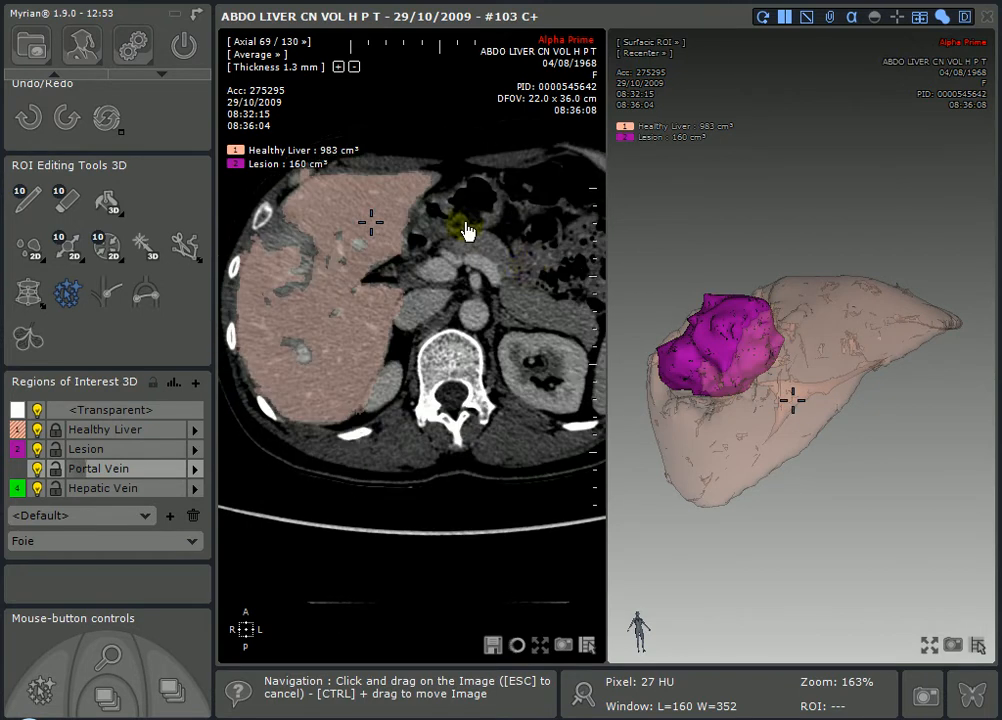
- Assign the vessel to the Portal Vein ROI (14.5 cm³) and rotate the 3D model to check it
{"action": "left_click_drag", "start_coordinate": [834, 309], "coordinate": [481, 510]}
{"action": "left_click", "coordinate": [140, 468]}
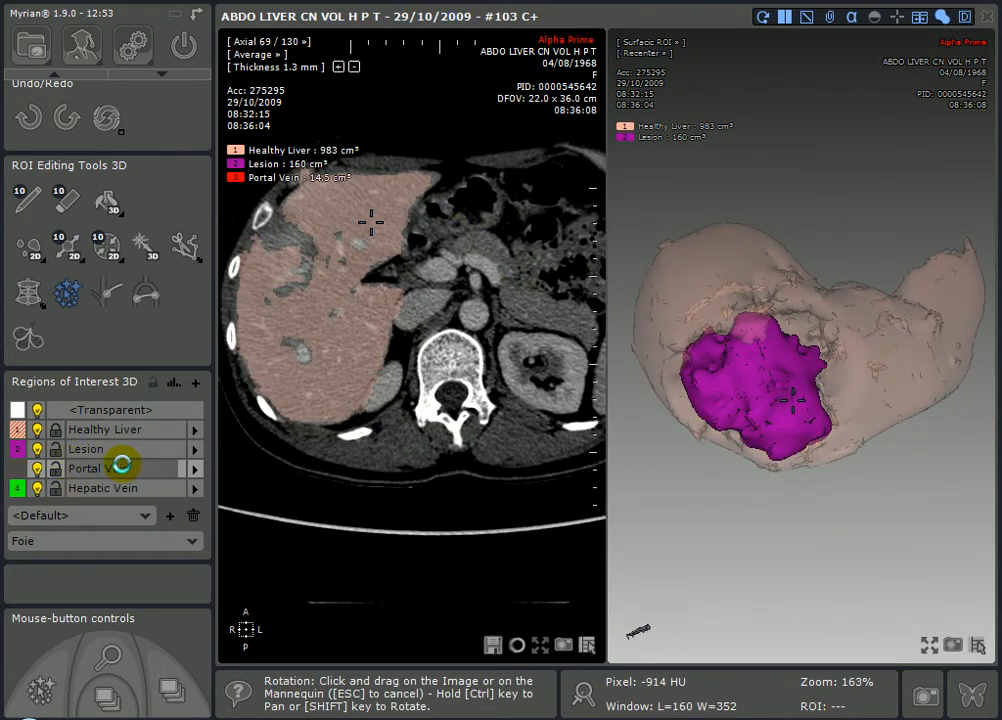
{"action": "left_click", "coordinate": [336, 330]}
{"action": "mouse_move", "coordinate": [910, 373]}
{"action": "left_mouse_down"}
{"action": "mouse_move", "coordinate": [834, 385]}
{"action": "mouse_move", "coordinate": [807, 256]}
{"action": "mouse_move", "coordinate": [803, 170]}
{"action": "mouse_move", "coordinate": [713, 98]}
{"action": "mouse_move", "coordinate": [832, 215]}
{"action": "mouse_move", "coordinate": [790, 300]}
{"action": "left_mouse_up"}
{"action": "left_click", "coordinate": [295, 352]}
{"action": "mouse_move", "coordinate": [336, 338]}
{"action": "right_mouse_down"}
{"action": "mouse_move", "coordinate": [359, 303]}
{"action": "mouse_move", "coordinate": [365, 352]}
{"action": "mouse_move", "coordinate": [368, 340]}
{"action": "right_mouse_up"}
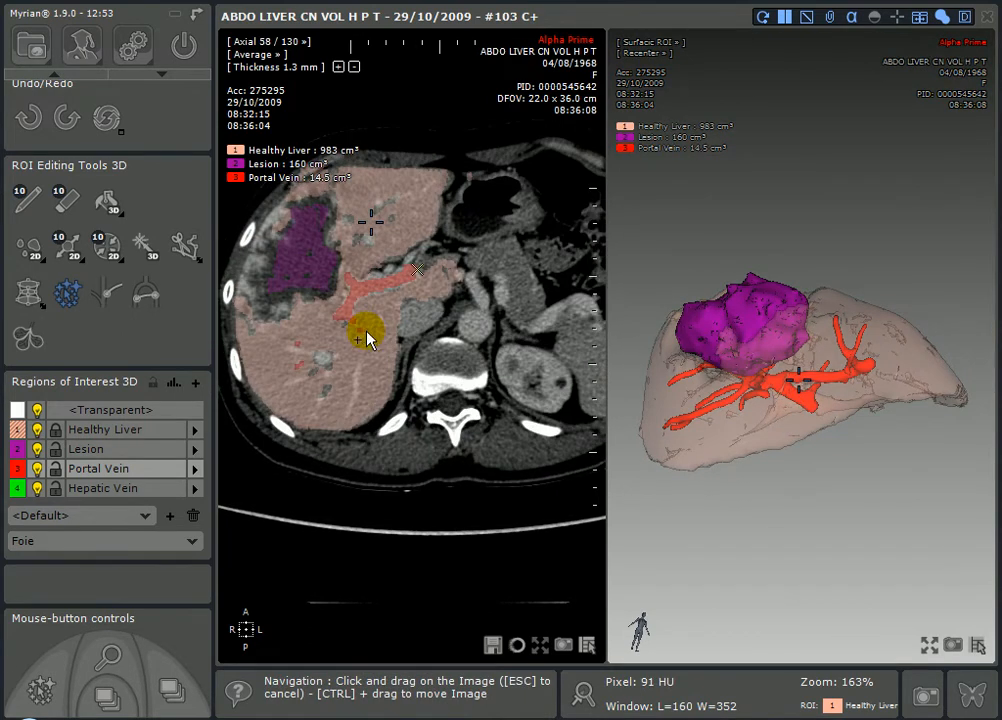
{"action": "left_click", "coordinate": [125, 490]}
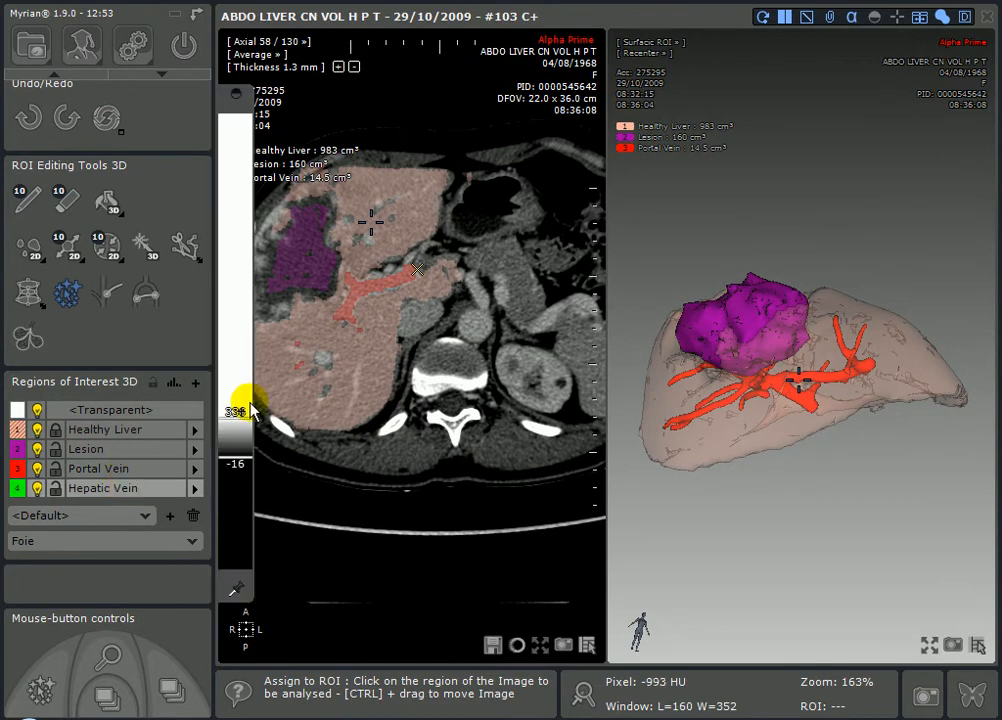
- On the upper liver slices, assign the hepatic vein to the Hepatic Vein ROI (13.5 cm³)
{"action": "mouse_move", "coordinate": [391, 237]}
{"action": "right_mouse_down"}
{"action": "mouse_move", "coordinate": [398, 268]}
{"action": "mouse_move", "coordinate": [394, 221]}
{"action": "right_mouse_up"}
{"action": "right_click_drag", "start_coordinate": [406, 272], "coordinate": [433, 302]}
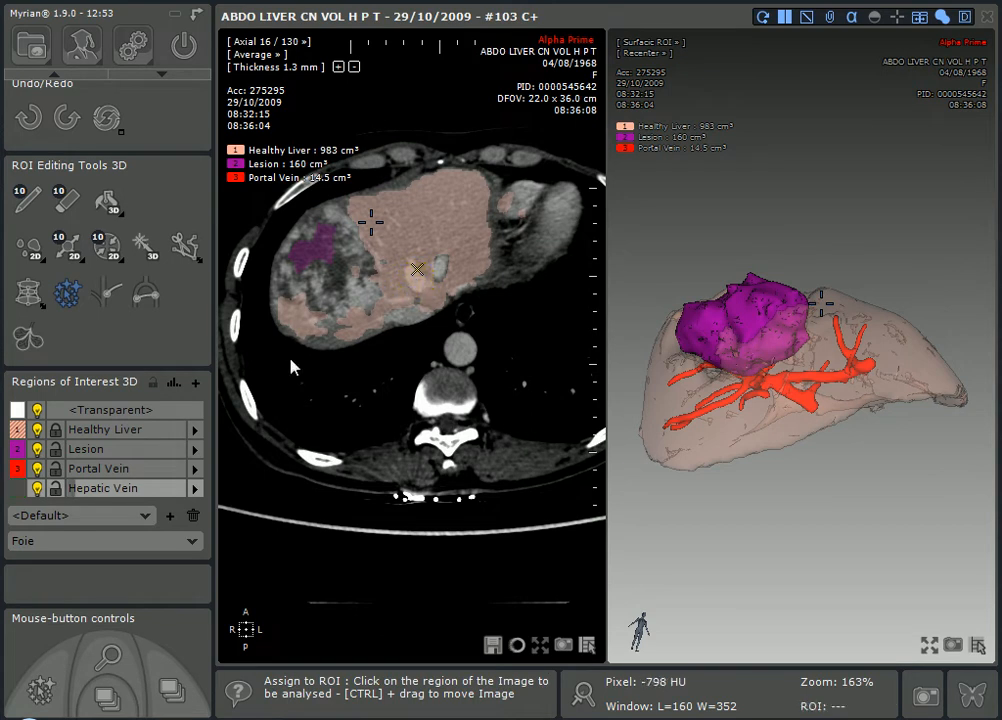
{"action": "left_click", "coordinate": [178, 432]}
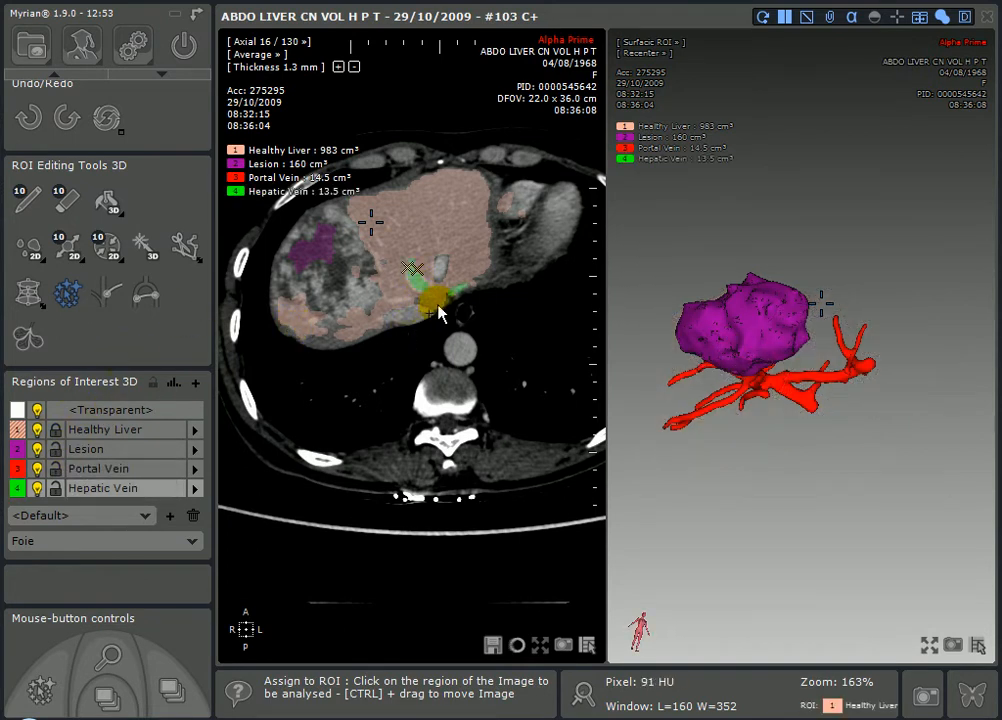
{"action": "left_click_drag", "start_coordinate": [808, 370], "coordinate": [857, 394]}
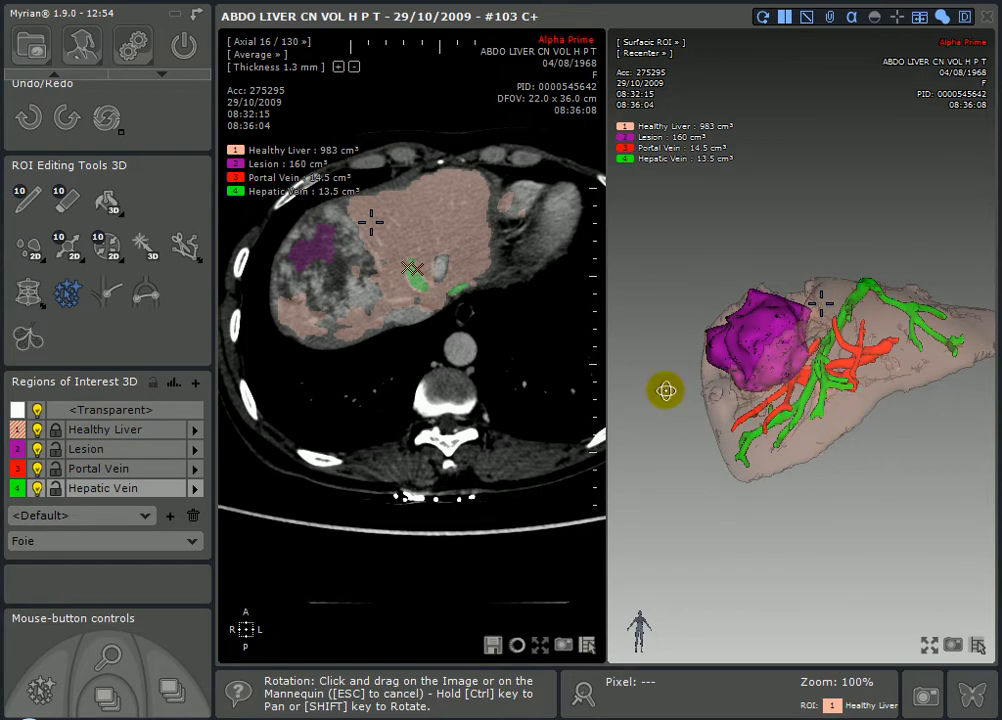
- Add more hepatic vein branches, bringing Hepatic Vein to 30.1 cm³, and enlarge the 3D view
{"action": "left_click", "coordinate": [445, 272]}
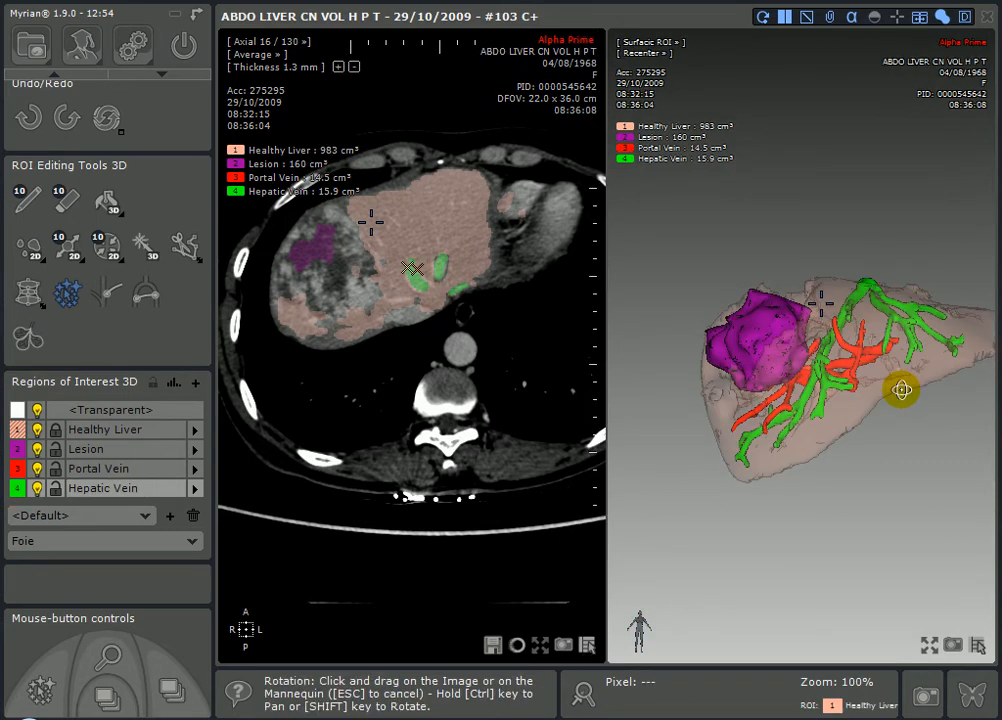
{"action": "mouse_move", "coordinate": [901, 389]}
{"action": "left_mouse_down"}
{"action": "mouse_move", "coordinate": [794, 344]}
{"action": "mouse_move", "coordinate": [727, 378]}
{"action": "mouse_move", "coordinate": [827, 407]}
{"action": "mouse_move", "coordinate": [872, 400]}
{"action": "mouse_move", "coordinate": [852, 374]}
{"action": "left_mouse_up"}
{"action": "right_click_drag", "start_coordinate": [459, 231], "coordinate": [459, 262]}
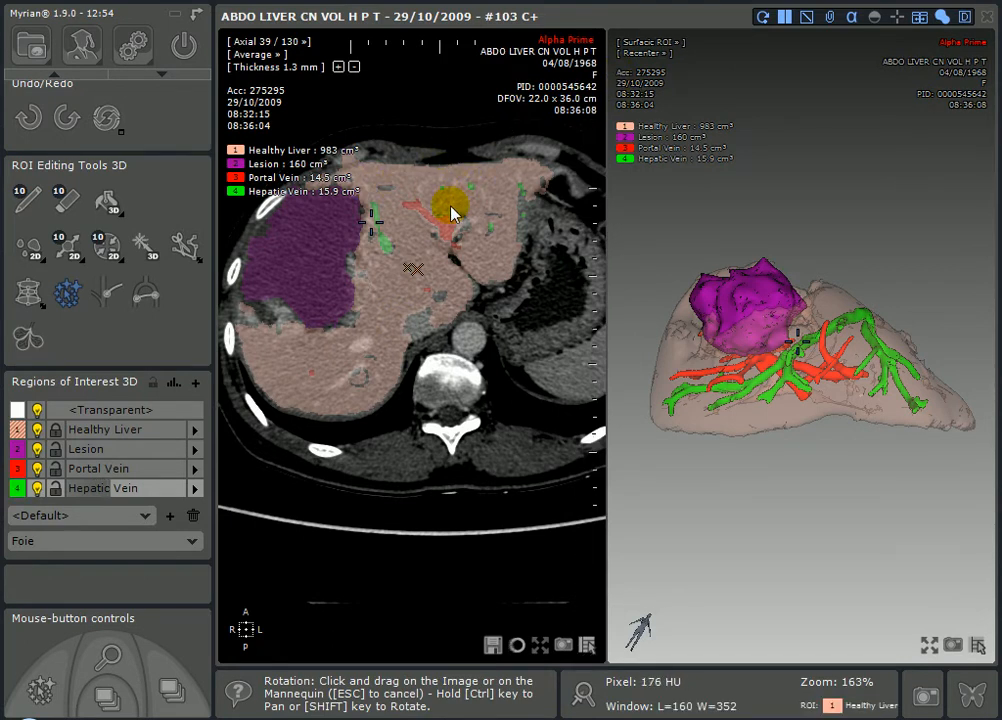
{"action": "left_click_drag", "start_coordinate": [754, 342], "coordinate": [390, 280]}
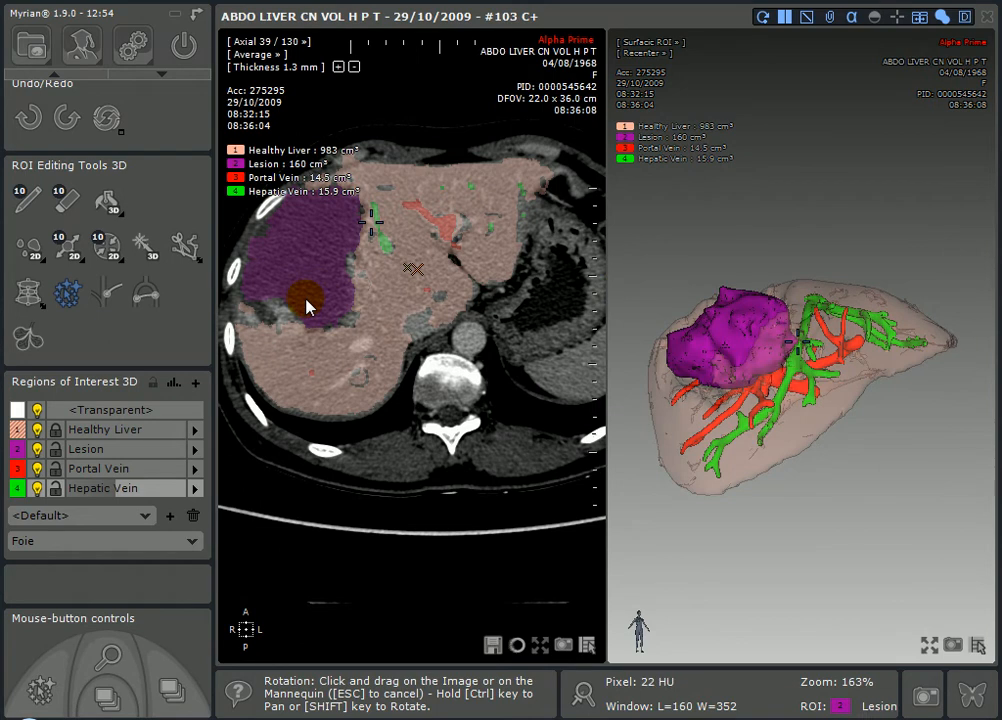
{"action": "mouse_move", "coordinate": [224, 358]}
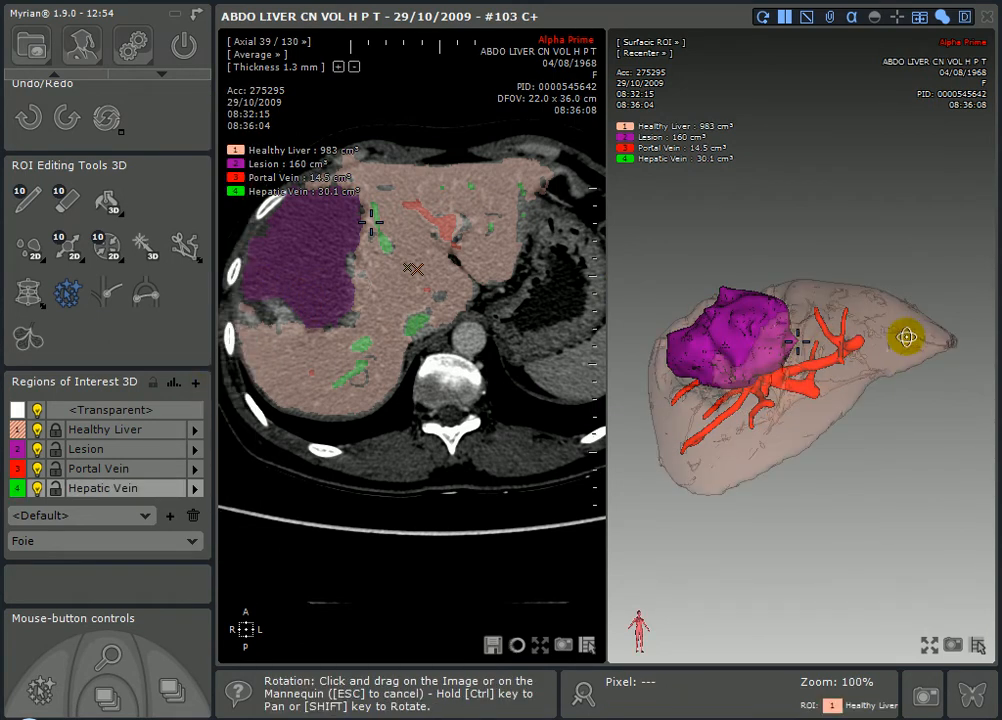
{"action": "left_click", "coordinate": [937, 650]}
- Zoom in on the 3D liver model and rotate it to a better viewing angle
{"action": "middle_click_drag", "start_coordinate": [578, 414], "coordinate": [570, 349]}
{"action": "left_click_drag", "start_coordinate": [548, 327], "coordinate": [512, 315]}
{"action": "middle_click_drag", "start_coordinate": [512, 315], "coordinate": [546, 353]}
{"action": "left_click_drag", "start_coordinate": [546, 353], "coordinate": [519, 348]}
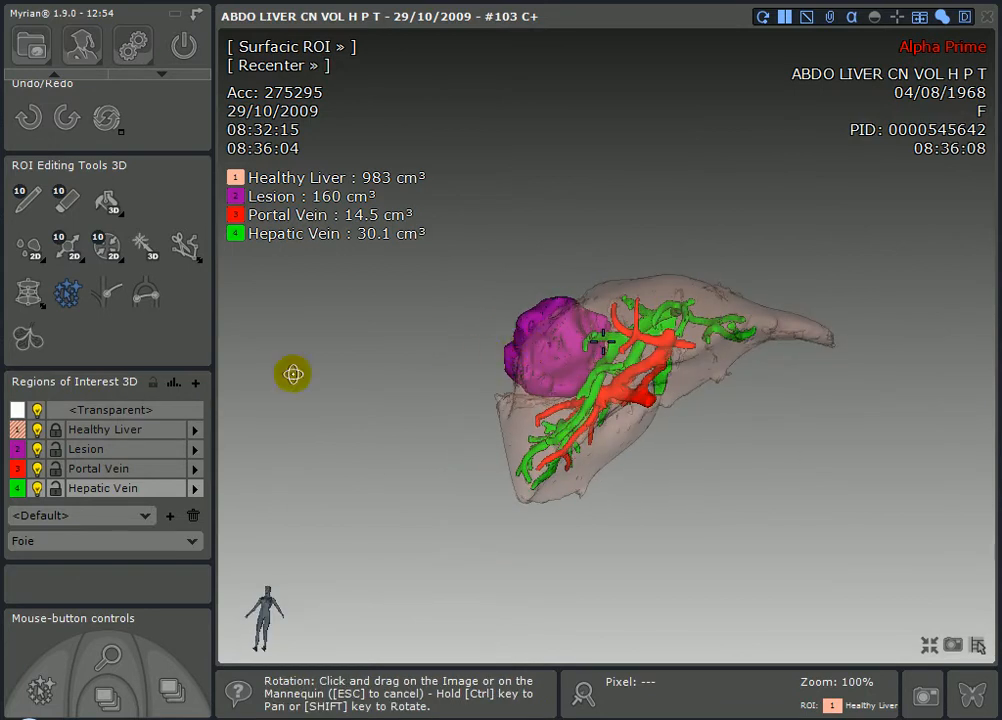
- Make Healthy Liver the working region and bring up the Cutting Surface tools
{"action": "left_click", "coordinate": [56, 473]}
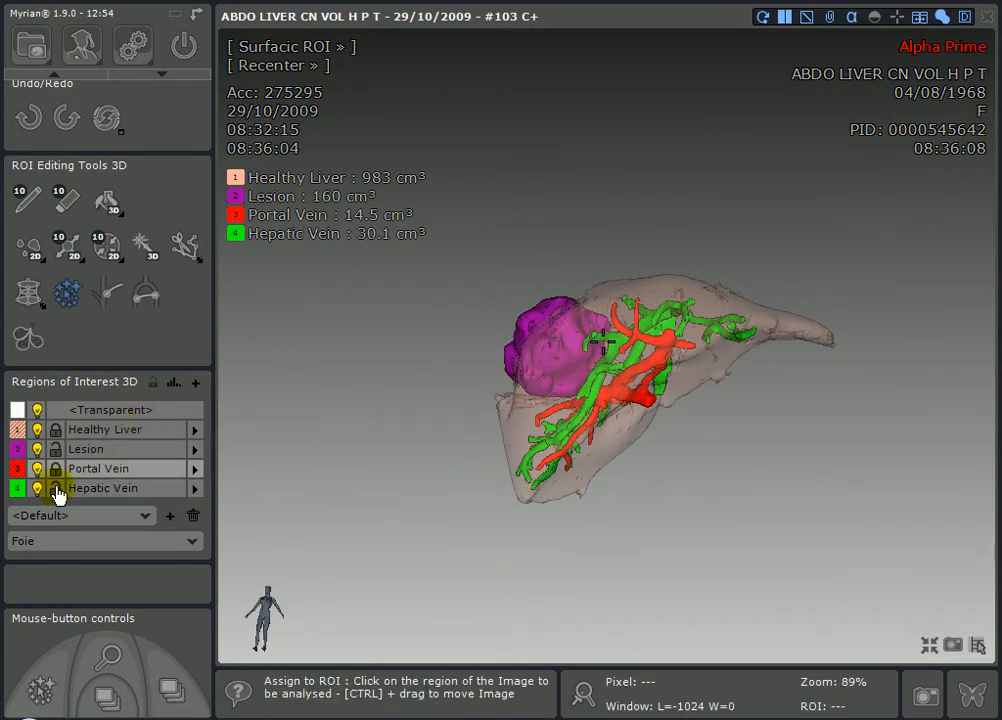
{"action": "left_click", "coordinate": [58, 490]}
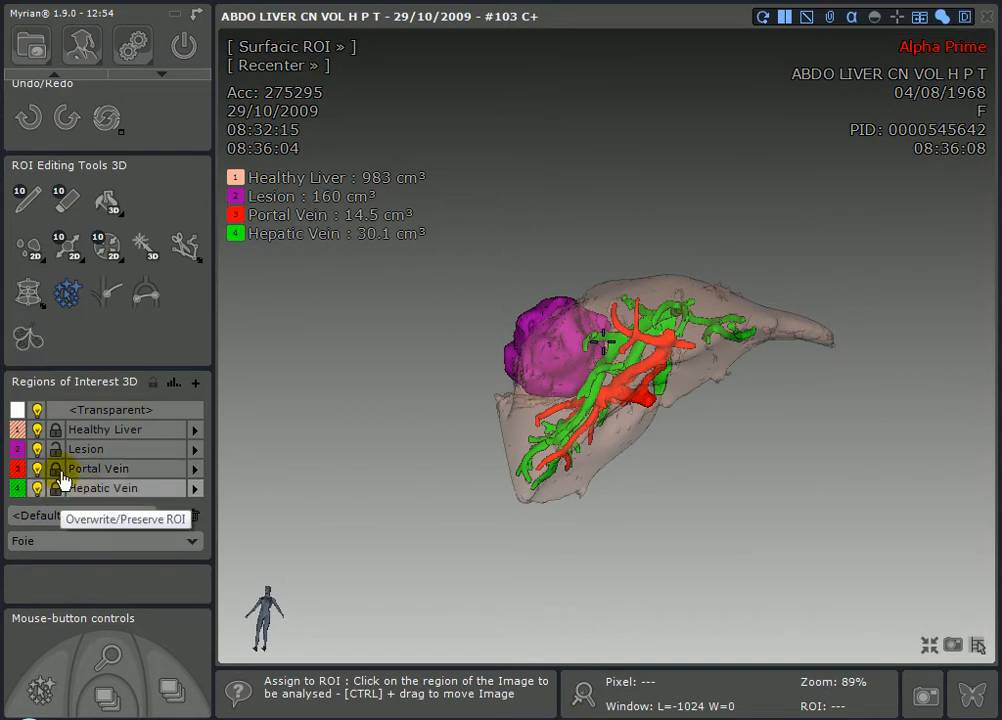
{"action": "left_click", "coordinate": [58, 454]}
{"action": "left_click", "coordinate": [99, 434]}
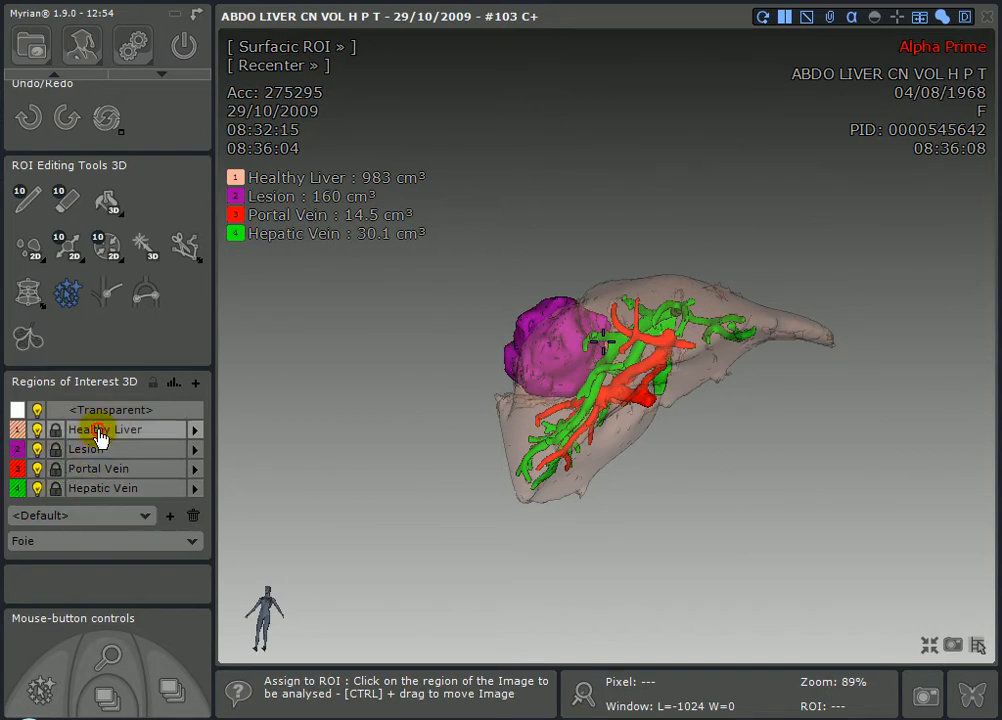
{"action": "left_click", "coordinate": [186, 250]}
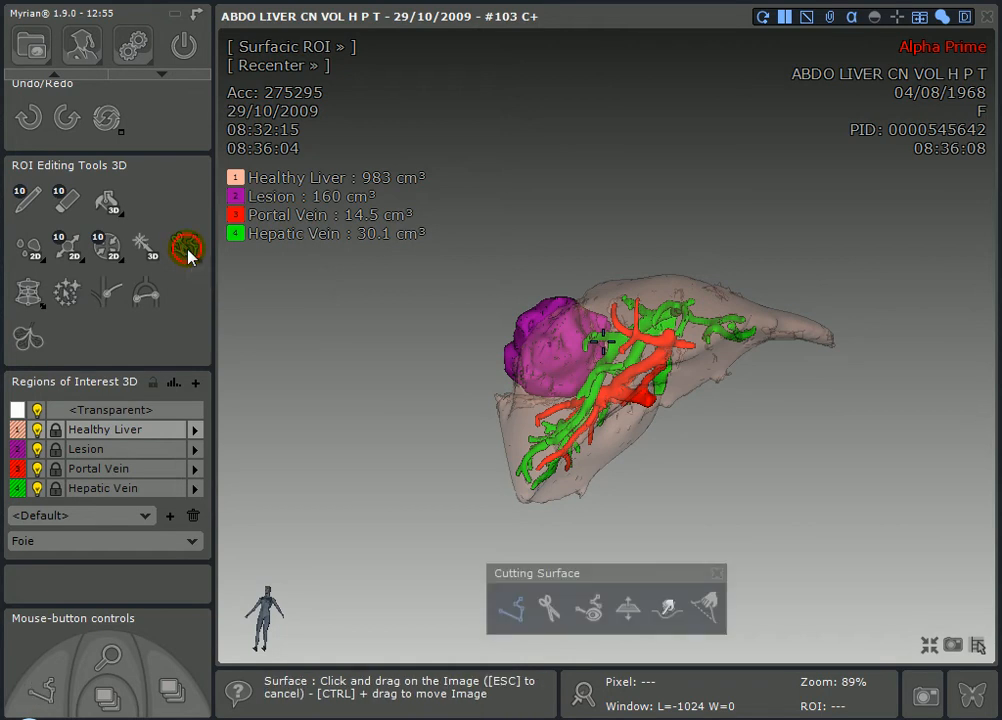
- Rotate the liver around to trace the cut edge, then generate the cutting surface from it
{"action": "right_click_drag", "start_coordinate": [625, 352], "coordinate": [659, 438]}
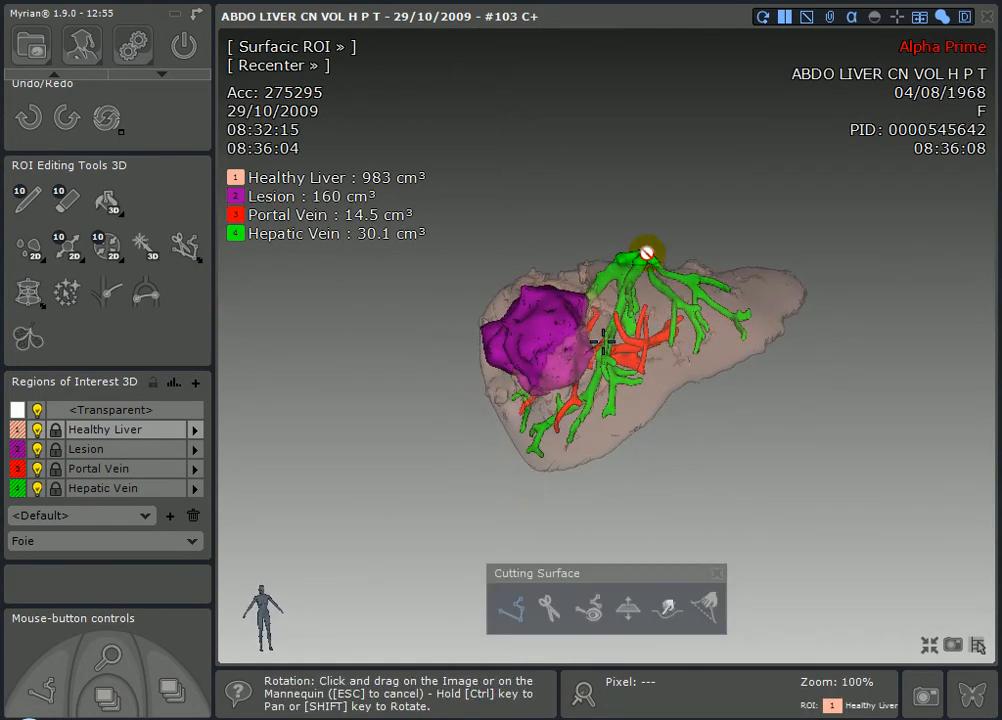
{"action": "right_click_drag", "start_coordinate": [650, 260], "coordinate": [645, 262]}
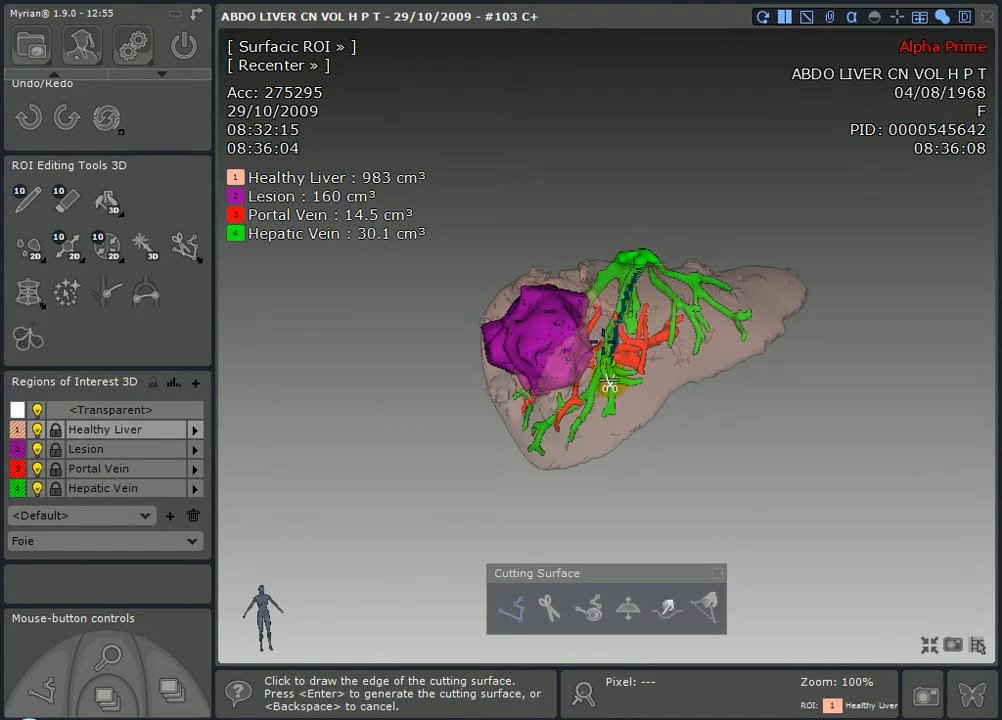
{"action": "right_click_drag", "start_coordinate": [645, 430], "coordinate": [542, 305]}
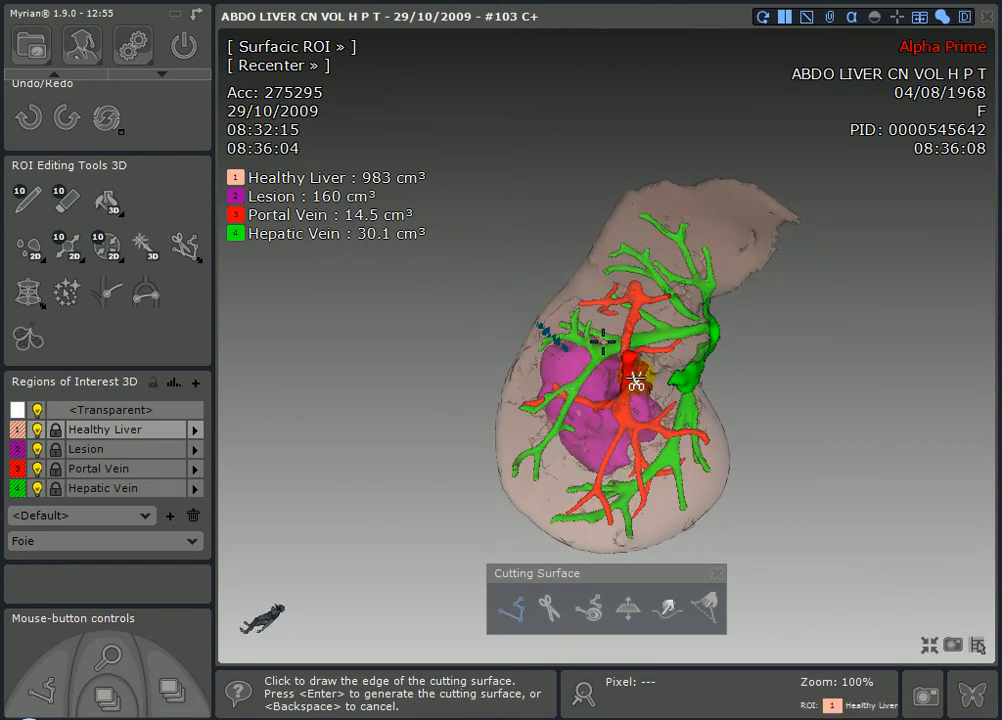
{"action": "right_click_drag", "start_coordinate": [686, 410], "coordinate": [484, 190]}
{"action": "right_click_drag", "start_coordinate": [707, 291], "coordinate": [724, 274]}
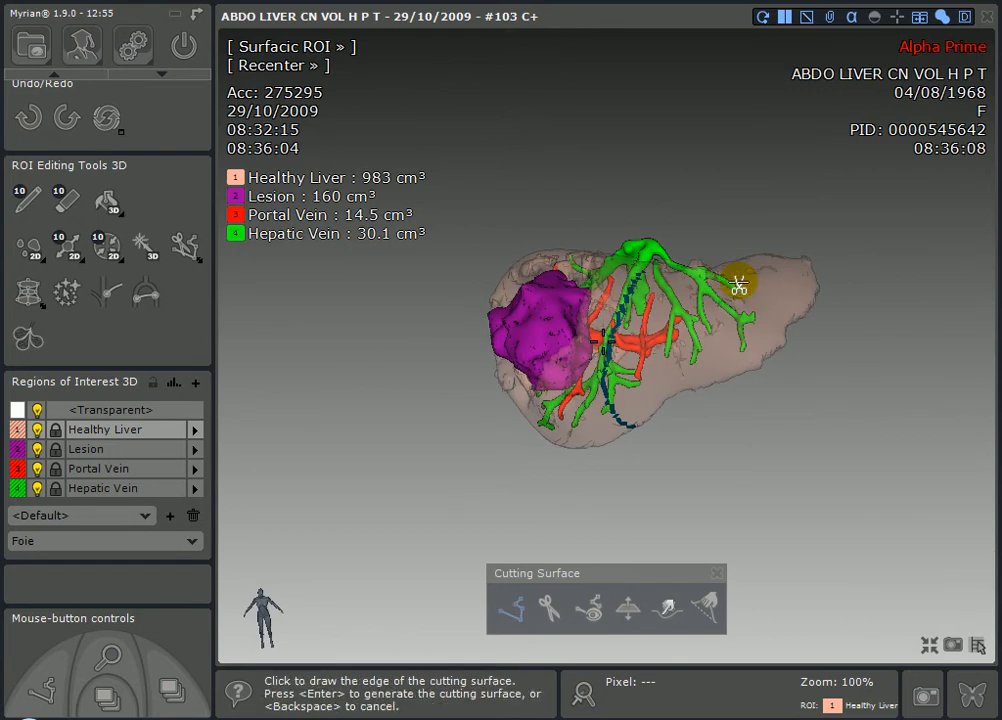
{"action": "key", "text": "Return"}
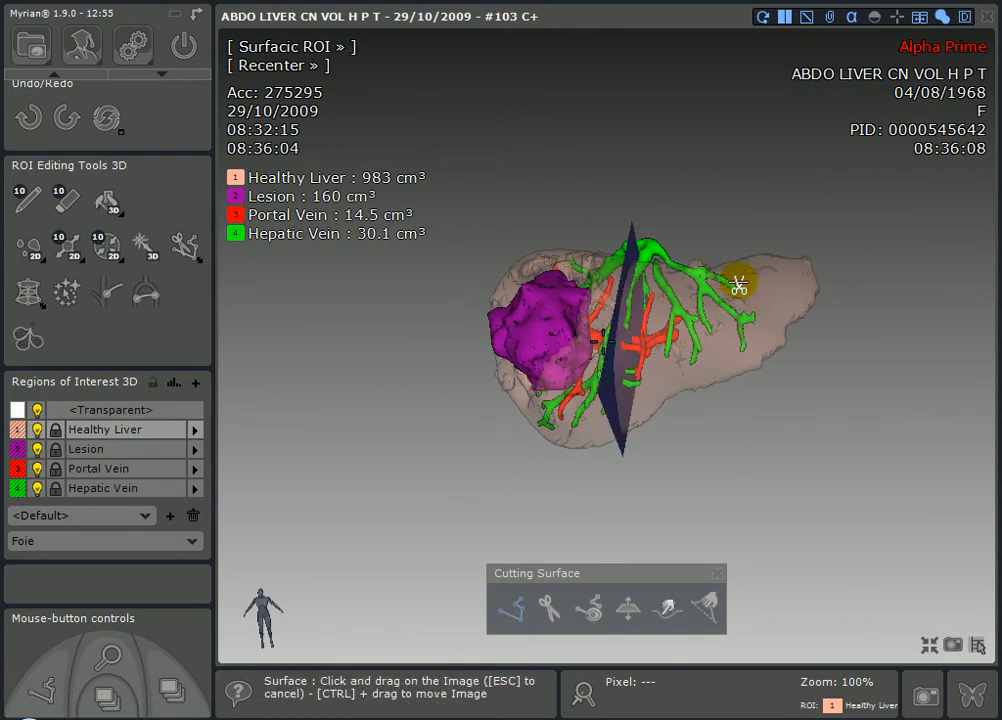
- Smoothly bulge the cutting surface's right side and nudge its left edge outward, checking from several angles
{"action": "mouse_move", "coordinate": [675, 331]}
{"action": "right_mouse_down"}
{"action": "mouse_move", "coordinate": [646, 257]}
{"action": "mouse_move", "coordinate": [588, 219]}
{"action": "mouse_move", "coordinate": [454, 248]}
{"action": "mouse_move", "coordinate": [463, 271]}
{"action": "right_mouse_up"}
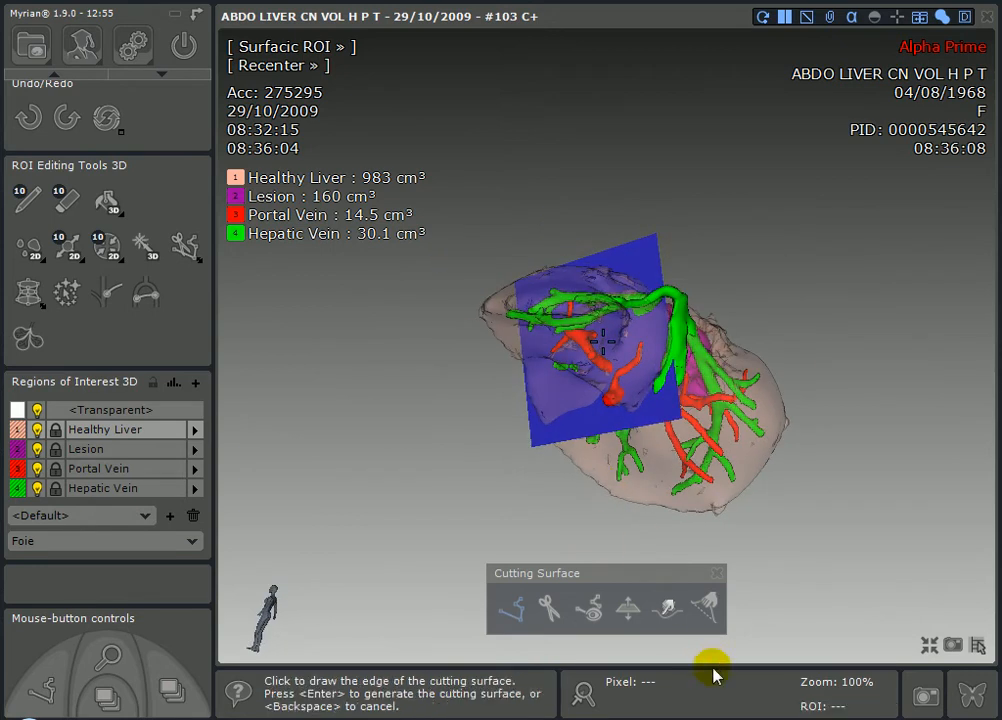
{"action": "middle_click_drag", "start_coordinate": [646, 340], "coordinate": [720, 332]}
{"action": "left_click", "coordinate": [706, 606]}
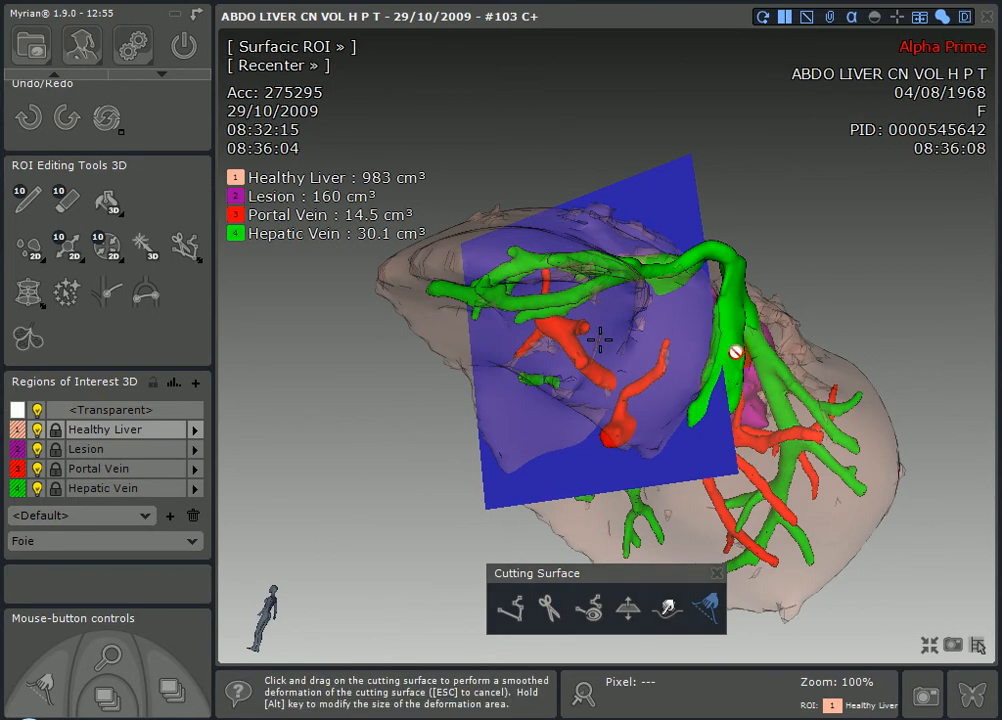
{"action": "left_click_drag", "start_coordinate": [727, 357], "coordinate": [828, 358]}
{"action": "right_click_drag", "start_coordinate": [636, 338], "coordinate": [559, 360]}
{"action": "left_click_drag", "start_coordinate": [487, 441], "coordinate": [473, 443]}
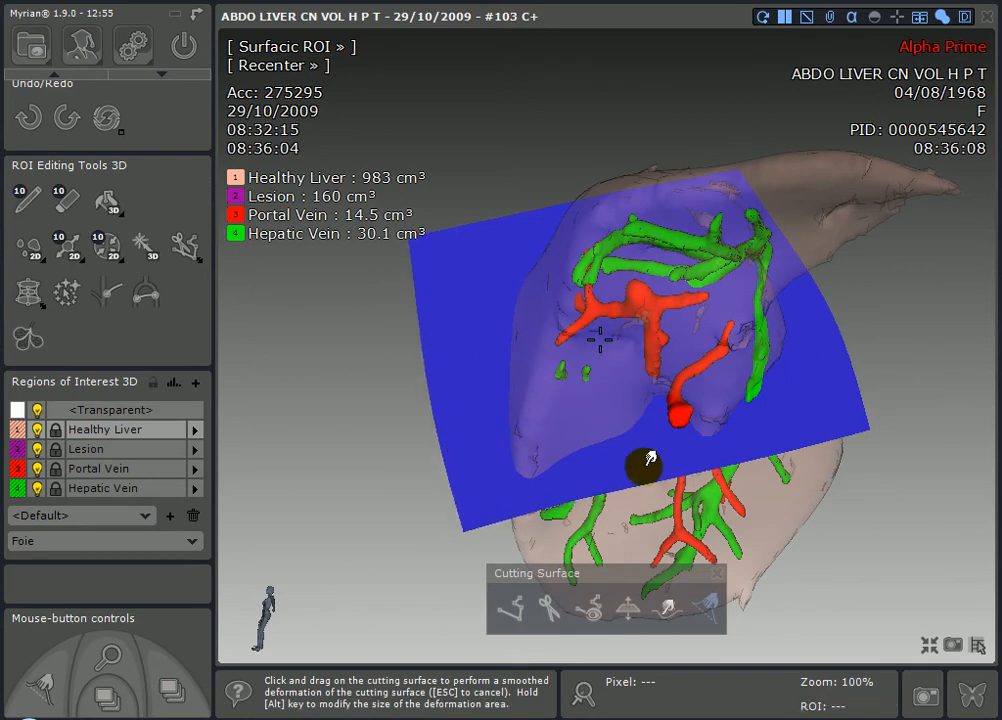
{"action": "right_click_drag", "start_coordinate": [707, 423], "coordinate": [760, 270]}
{"action": "left_click", "coordinate": [631, 610]}
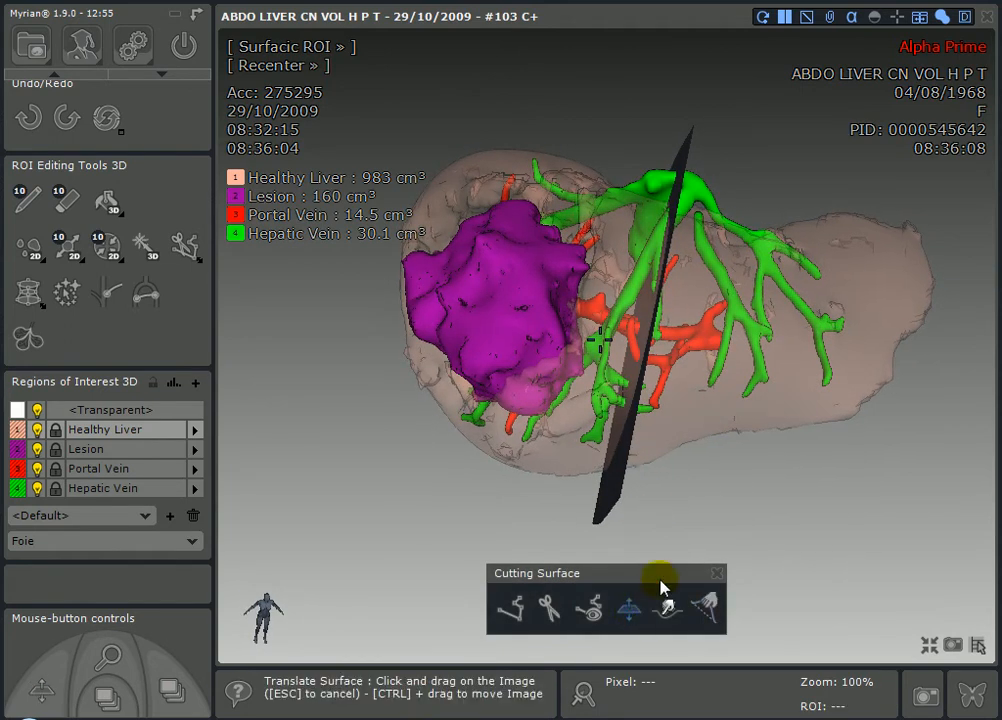
- Slide the cutting plane toward the liver's right side so it crosses the vessels just beside the lesion
{"action": "right_click_drag", "start_coordinate": [693, 443], "coordinate": [700, 332]}
{"action": "left_click_drag", "start_coordinate": [613, 362], "coordinate": [665, 382]}
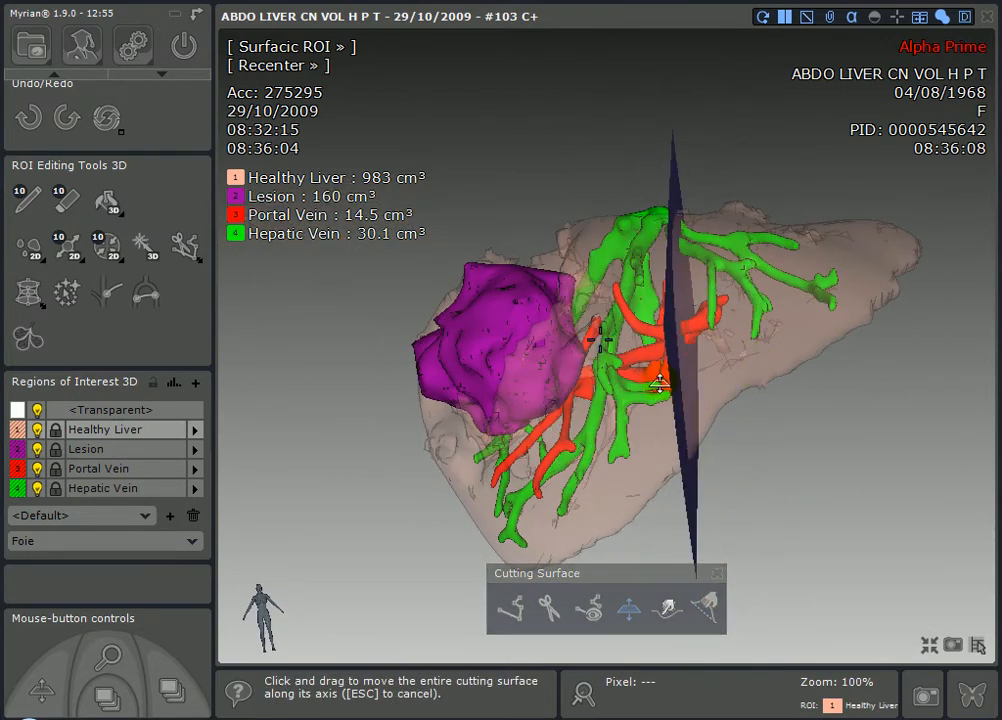
{"action": "mouse_move", "coordinate": [595, 387]}
{"action": "right_mouse_down"}
{"action": "mouse_move", "coordinate": [689, 327]}
{"action": "mouse_move", "coordinate": [718, 347]}
{"action": "mouse_move", "coordinate": [716, 380]}
{"action": "mouse_move", "coordinate": [614, 392]}
{"action": "right_mouse_up"}
{"action": "left_click_drag", "start_coordinate": [614, 392], "coordinate": [611, 407]}
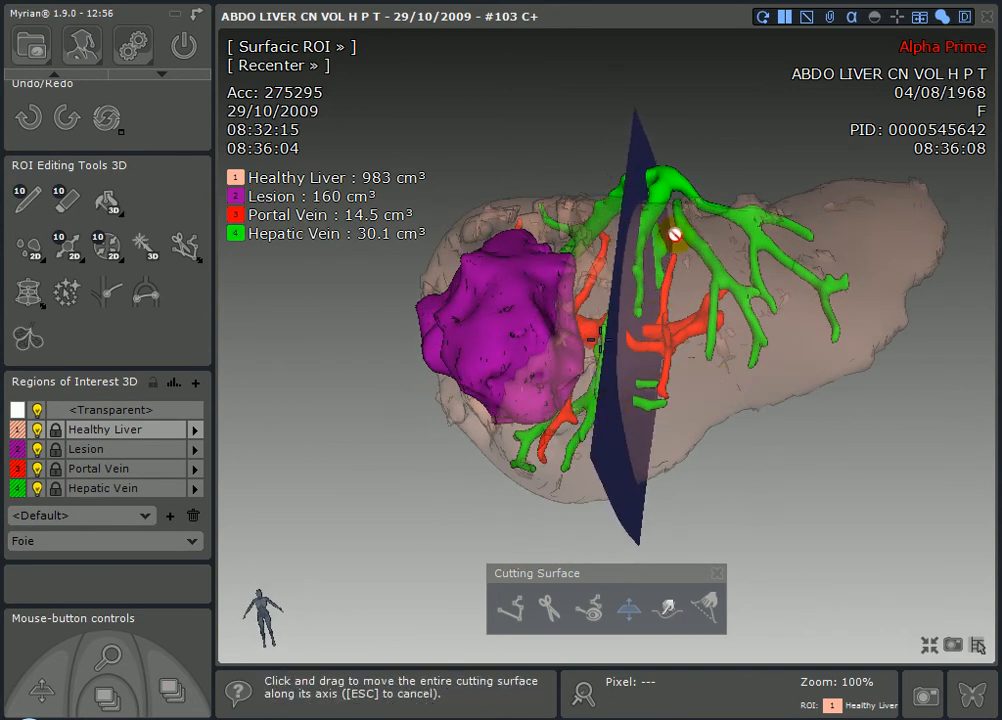
{"action": "right_click_drag", "start_coordinate": [702, 318], "coordinate": [346, 464]}
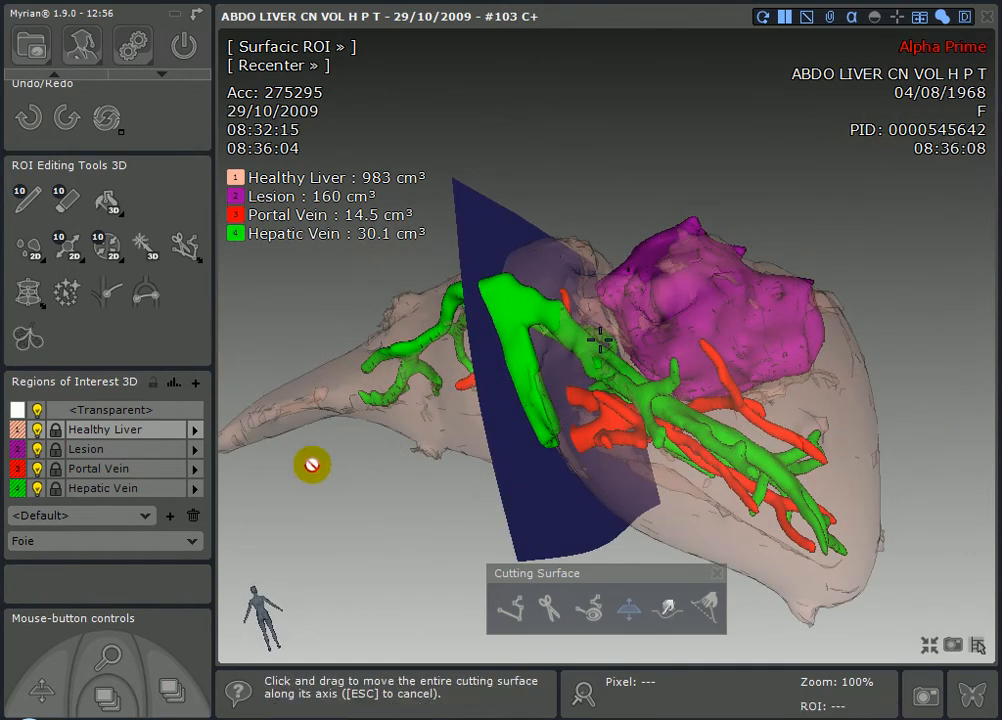
- Hide Healthy Liver and Hepatic Vein, keep Lesion visible, and view the lesion and portal vein
{"action": "left_click", "coordinate": [18, 438]}
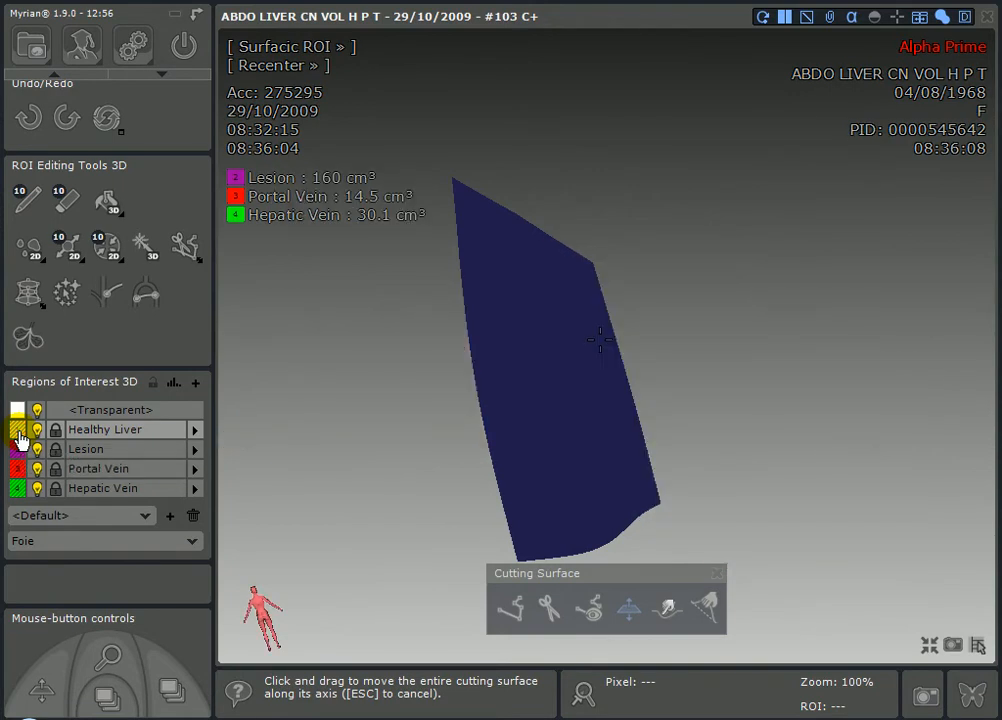
{"action": "left_click", "coordinate": [20, 455]}
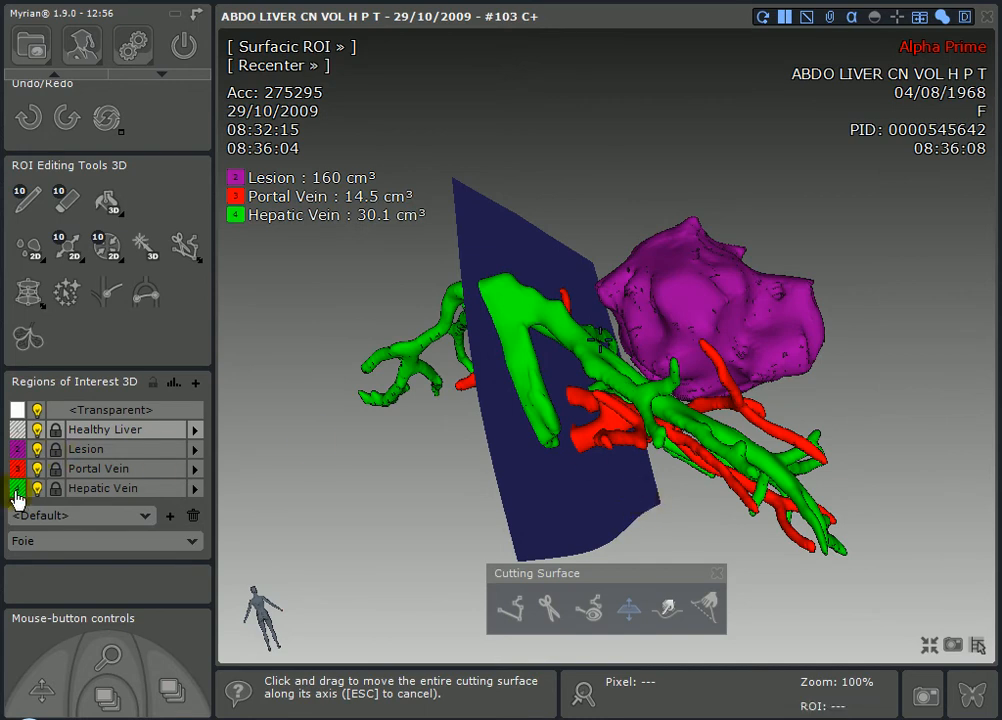
{"action": "left_click", "coordinate": [17, 489]}
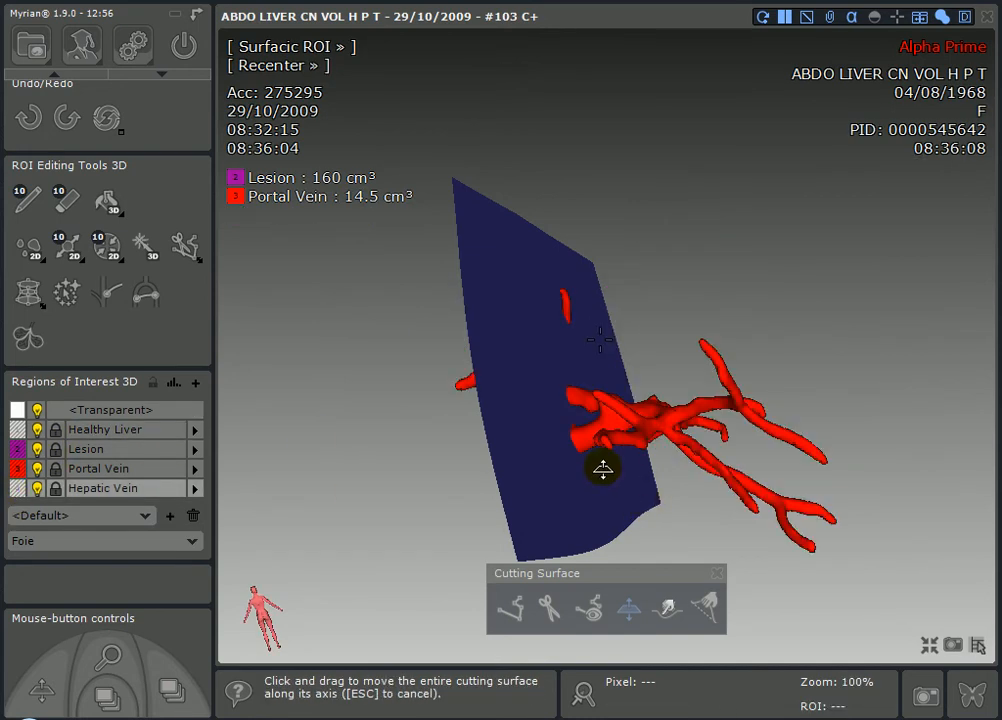
{"action": "left_click_drag", "start_coordinate": [624, 370], "coordinate": [509, 388]}
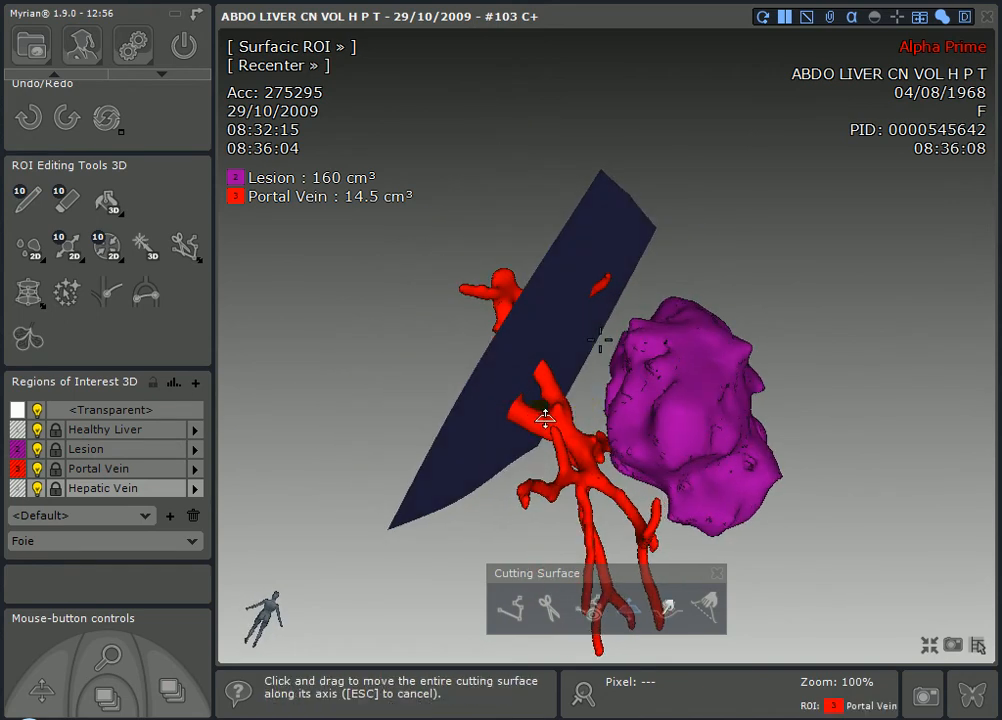
{"action": "left_click", "coordinate": [667, 613]}
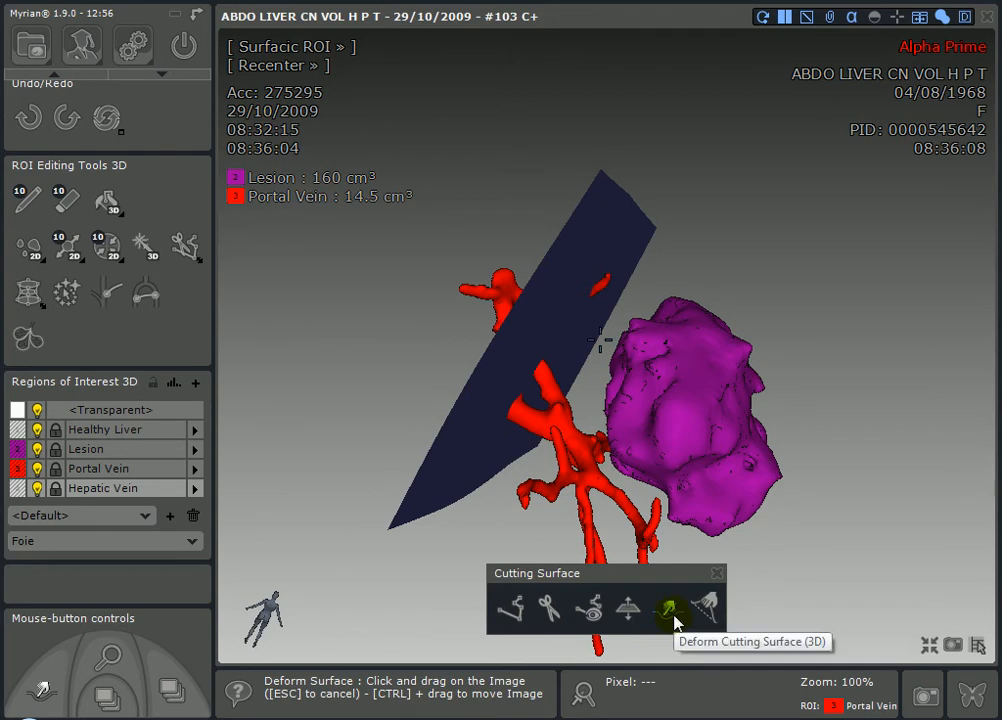
- Shrink the deformation area, dent the cutting surface around a portal vein branch, then re-show Hepatic Vein
{"action": "left_click_drag", "start_coordinate": [663, 387], "coordinate": [634, 302]}
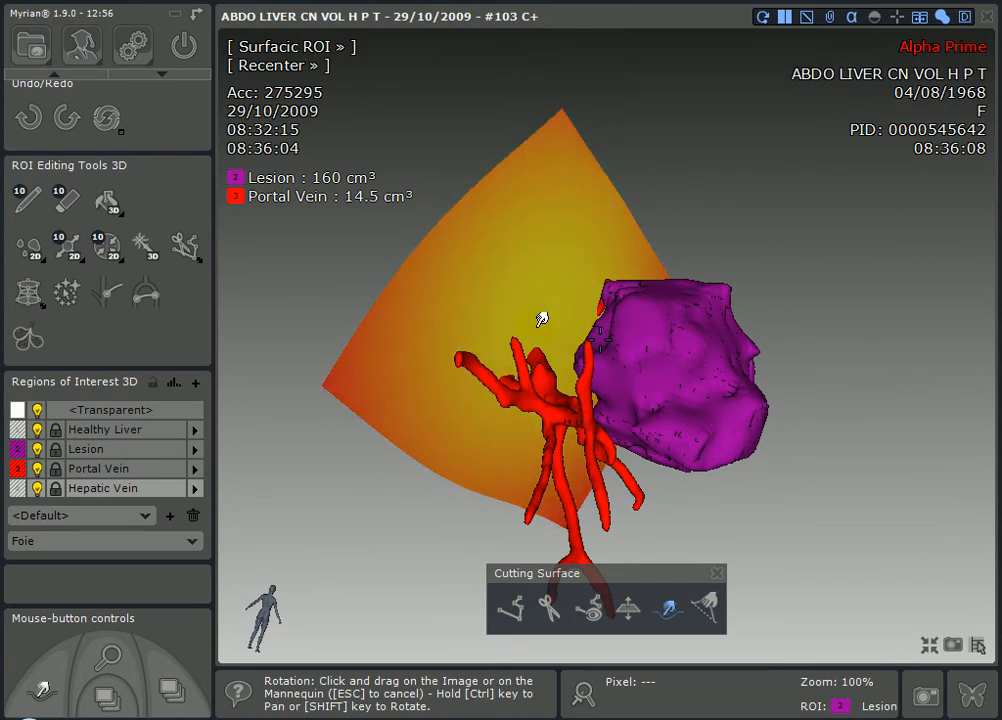
{"action": "left_click_drag", "start_coordinate": [511, 396], "coordinate": [522, 454], "text": "alt"}
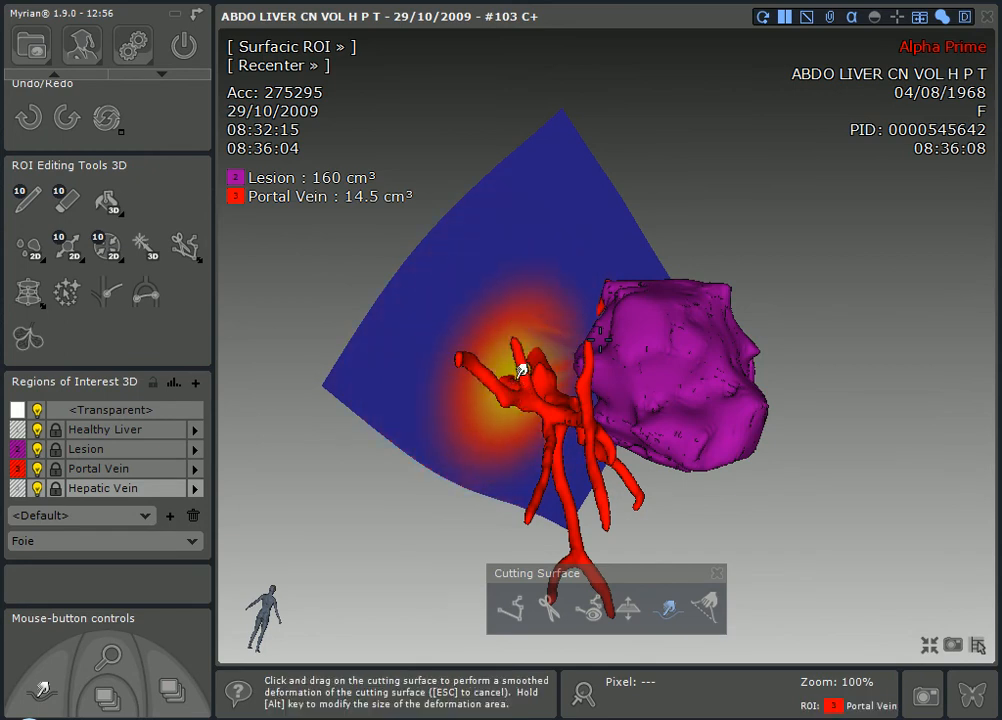
{"action": "left_click_drag", "start_coordinate": [541, 380], "coordinate": [537, 374]}
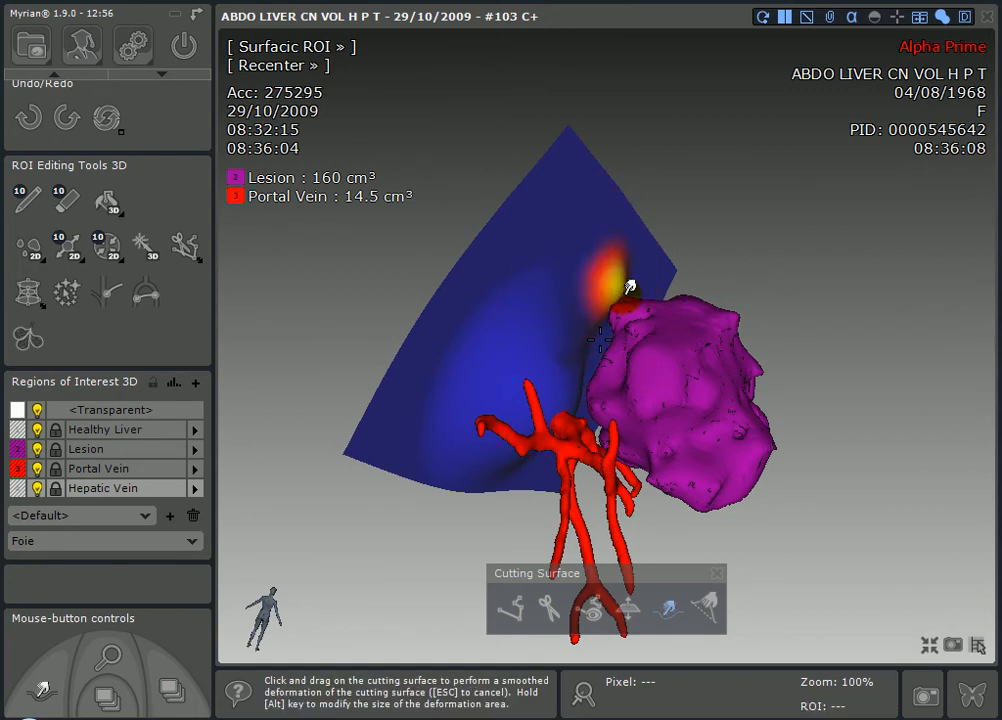
{"action": "left_click_drag", "start_coordinate": [606, 304], "coordinate": [503, 302]}
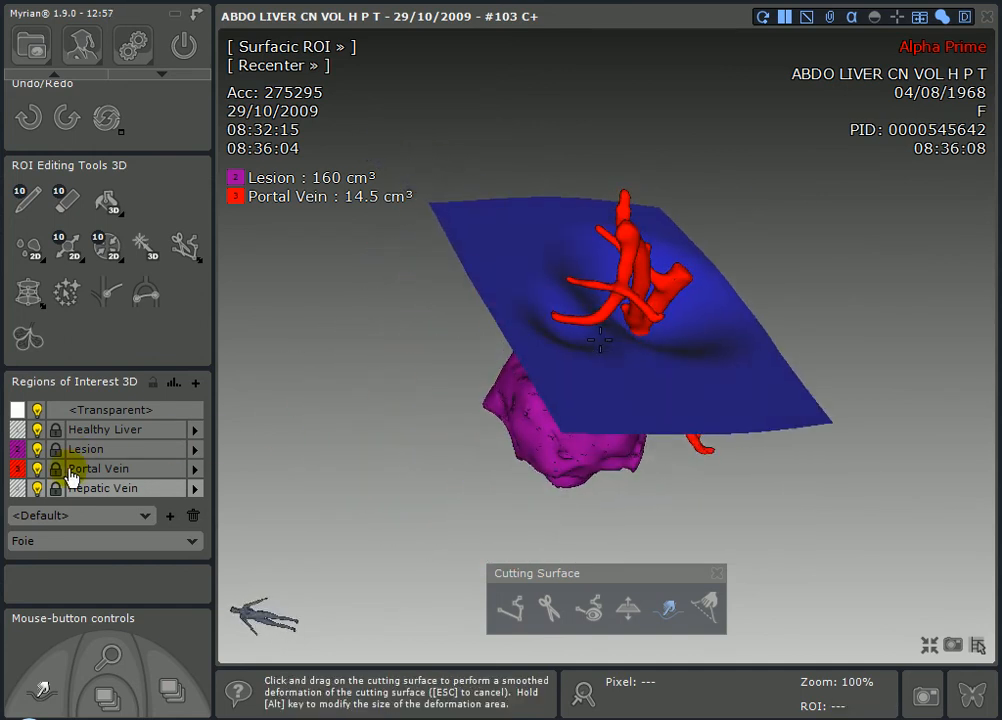
{"action": "left_click", "coordinate": [19, 489]}
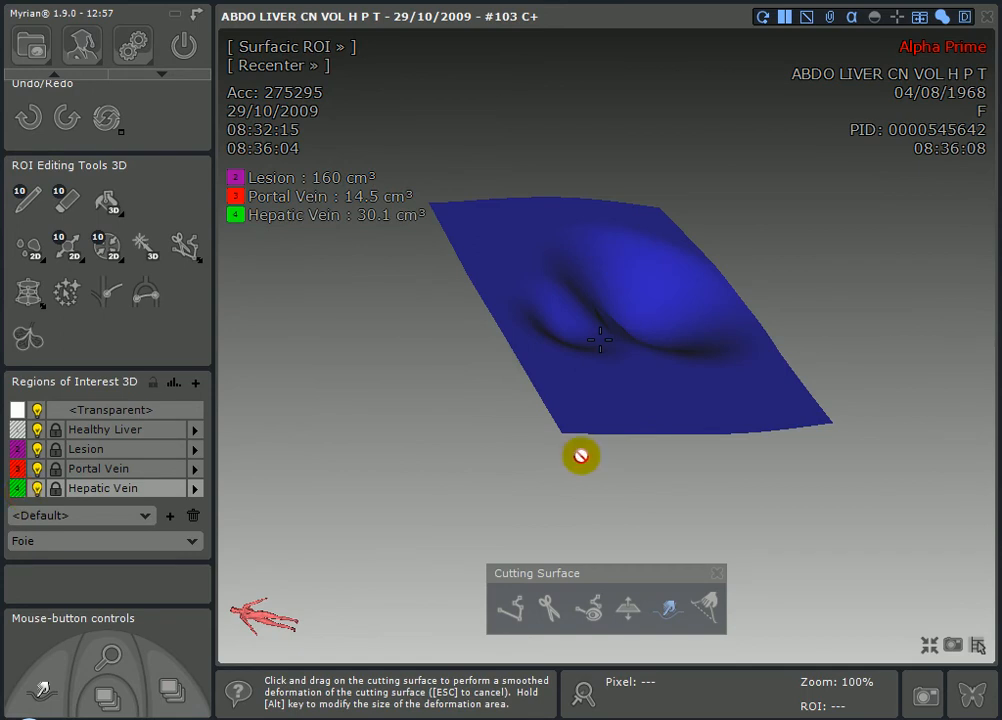
- Show Healthy Liver again and add an axial CT pane beside the 3D view
{"action": "mouse_move", "coordinate": [645, 434]}
{"action": "left_mouse_down"}
{"action": "mouse_move", "coordinate": [633, 329]}
{"action": "mouse_move", "coordinate": [640, 224]}
{"action": "mouse_move", "coordinate": [513, 264]}
{"action": "mouse_move", "coordinate": [441, 318]}
{"action": "mouse_move", "coordinate": [459, 425]}
{"action": "mouse_move", "coordinate": [557, 362]}
{"action": "mouse_move", "coordinate": [620, 354]}
{"action": "mouse_move", "coordinate": [600, 362]}
{"action": "left_mouse_up"}
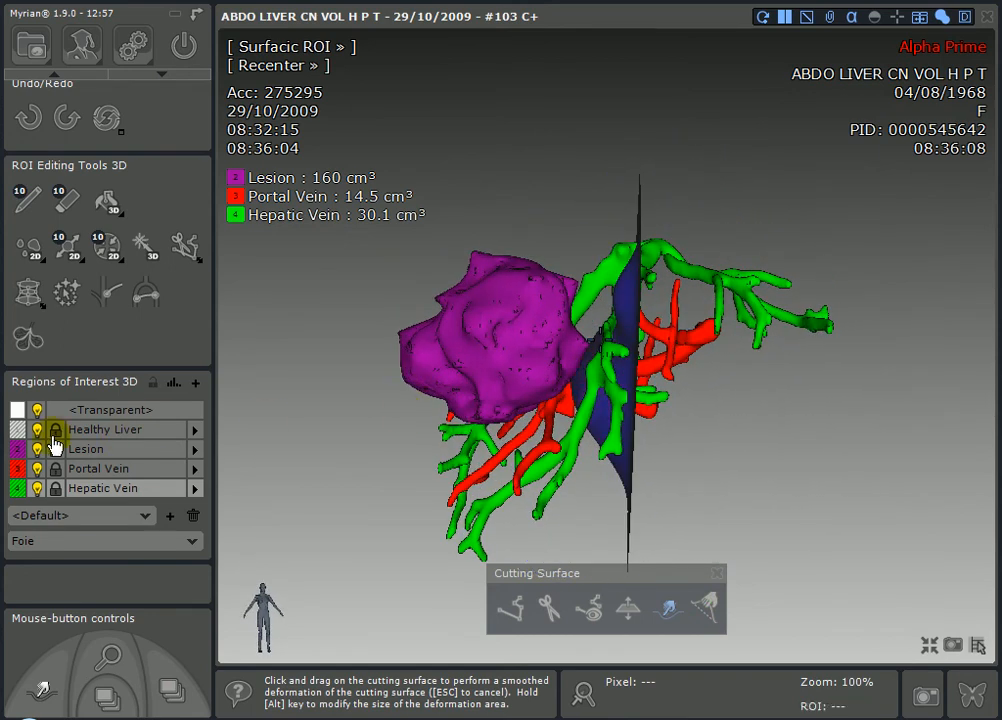
{"action": "left_click", "coordinate": [20, 437]}
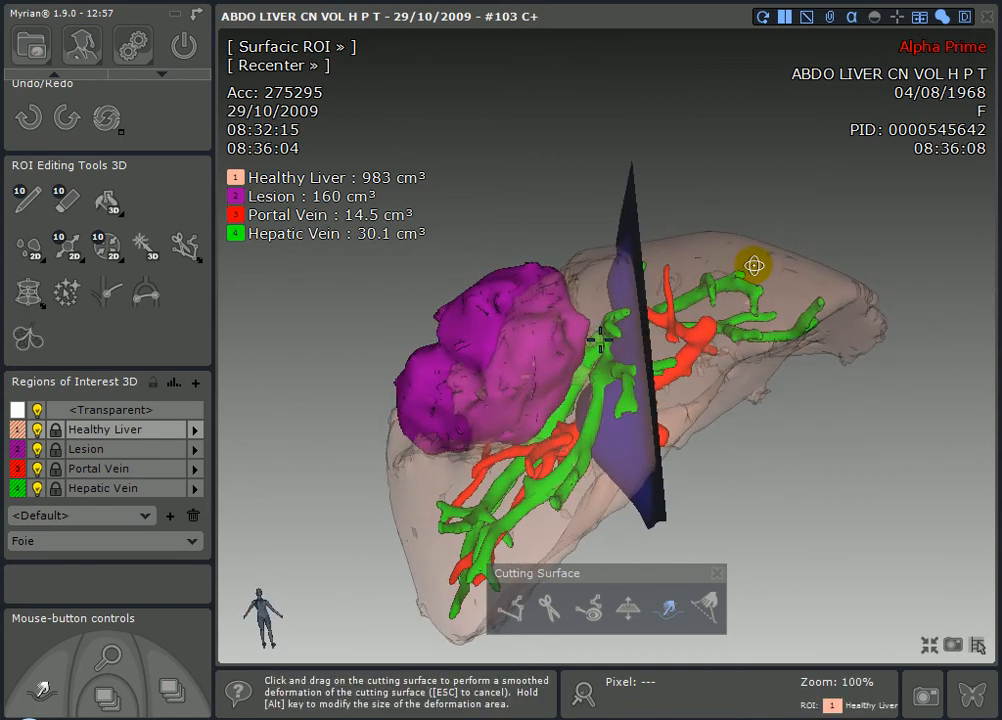
{"action": "left_click", "coordinate": [930, 646]}
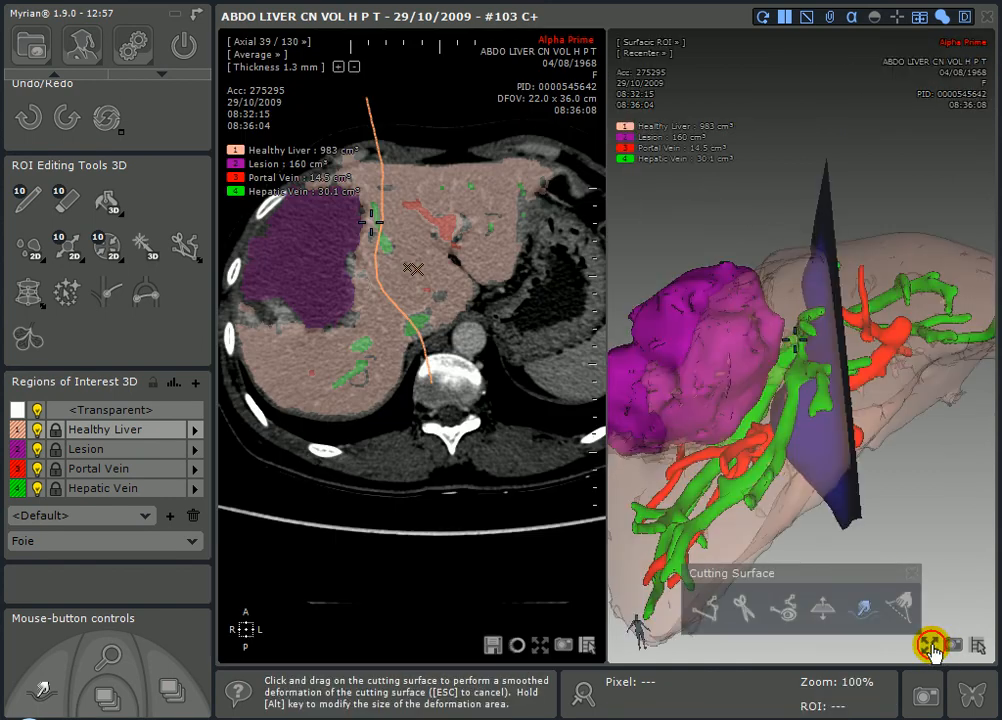
- On axial slice 48, measure the 17.6 mm gap from the lesion edge to the cut line
{"action": "mouse_move", "coordinate": [452, 190]}
{"action": "left_mouse_down"}
{"action": "mouse_move", "coordinate": [456, 214]}
{"action": "mouse_move", "coordinate": [455, 155]}
{"action": "mouse_move", "coordinate": [455, 192]}
{"action": "left_mouse_up"}
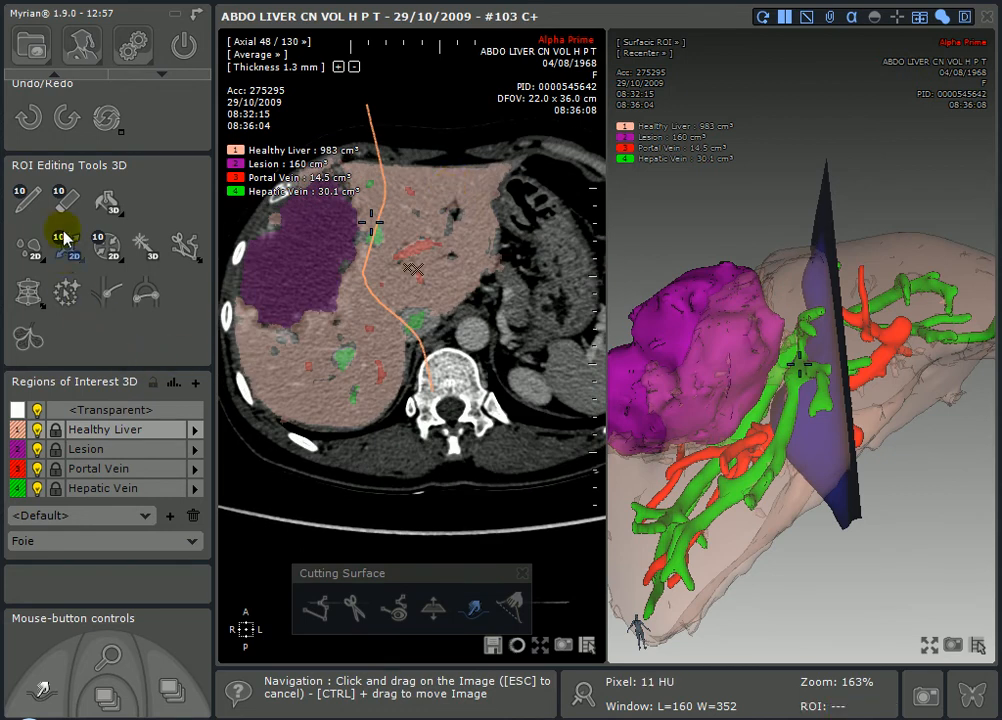
{"action": "scroll", "coordinate": [70, 122], "scroll_direction": "up", "scroll_amount": 2}
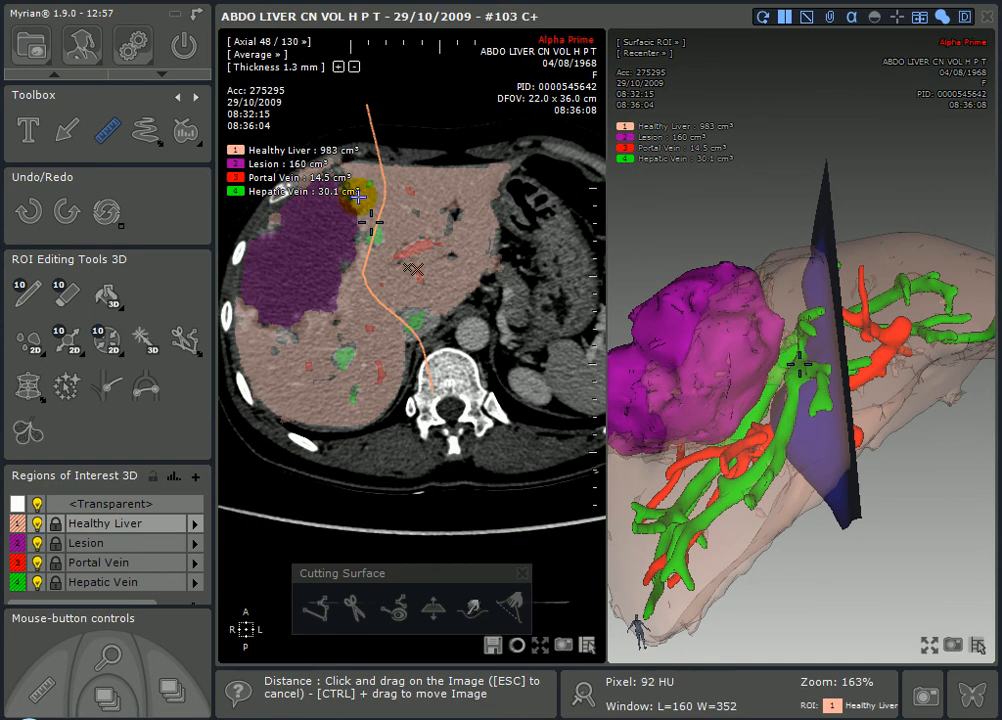
{"action": "left_click_drag", "start_coordinate": [375, 202], "coordinate": [385, 203]}
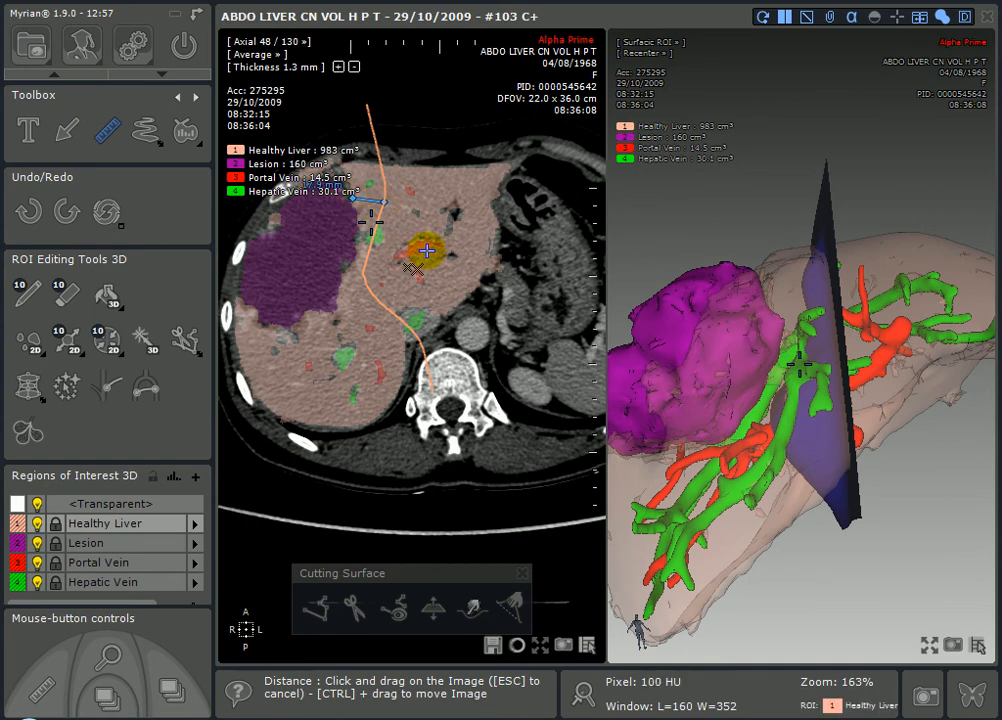
{"action": "left_click_drag", "start_coordinate": [427, 251], "coordinate": [449, 362], "text": "ctrl"}
{"action": "middle_click_drag", "start_coordinate": [433, 339], "coordinate": [423, 11]}
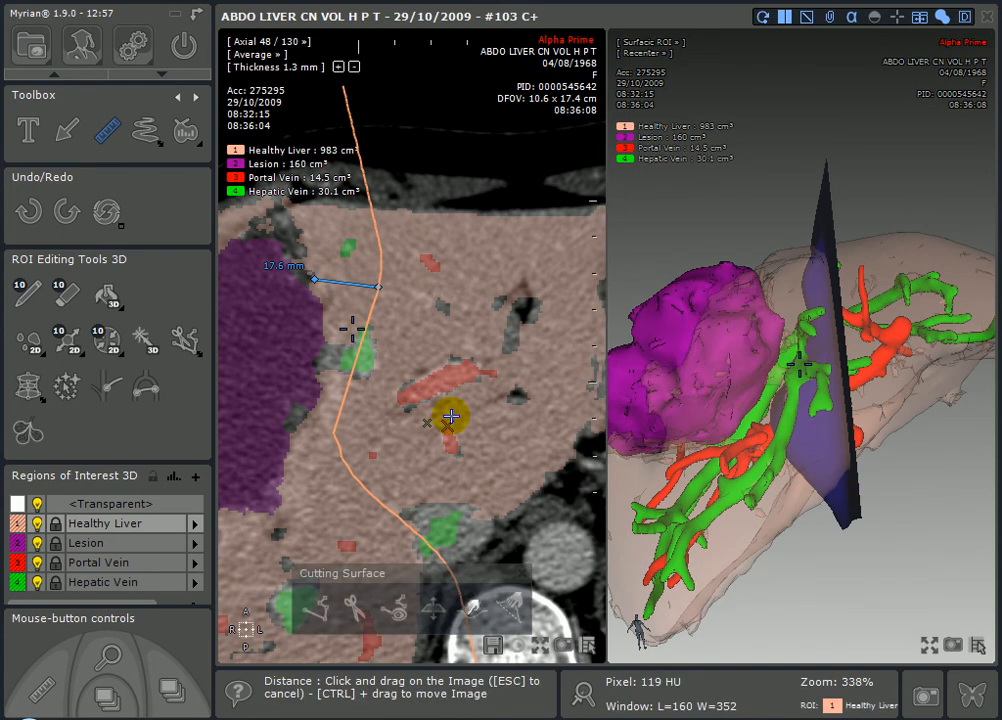
- Split Healthy Liver along the cut and fill the right part as Healthy liver 2 (338 cm³, 34.36%)
{"action": "left_click", "coordinate": [356, 610]}
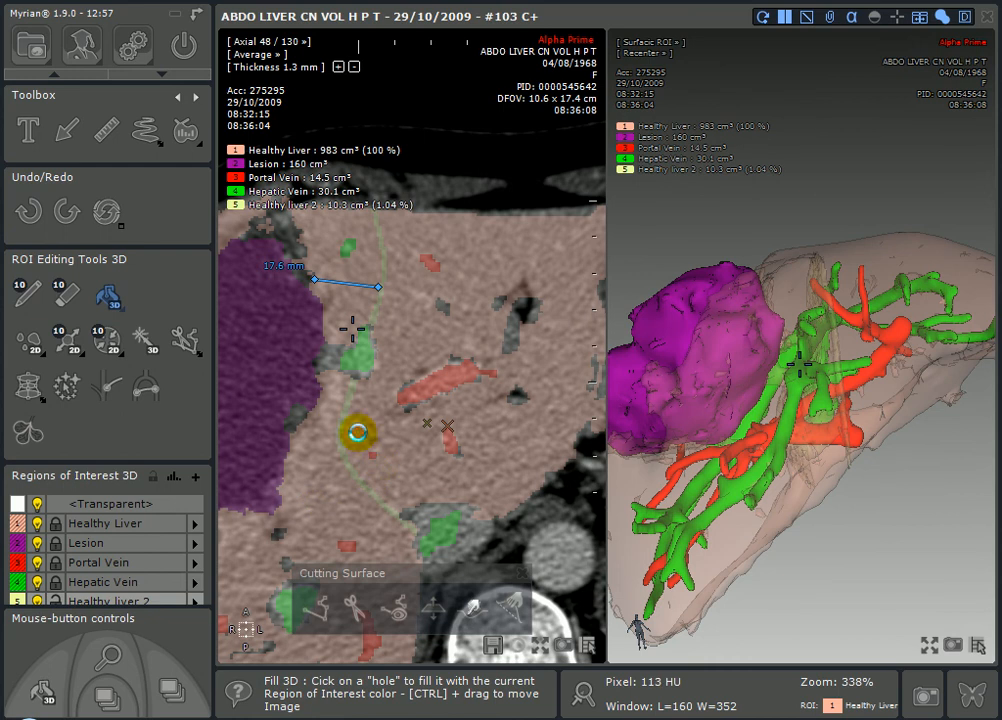
{"action": "left_click", "coordinate": [357, 432]}
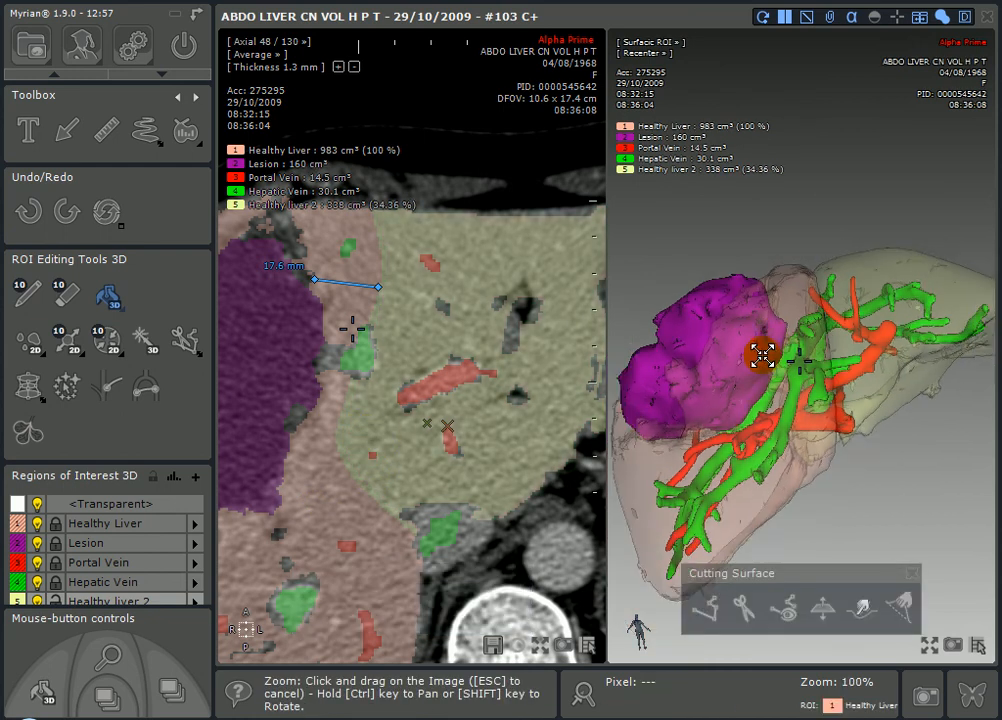
{"action": "left_click_drag", "start_coordinate": [780, 381], "coordinate": [817, 152]}
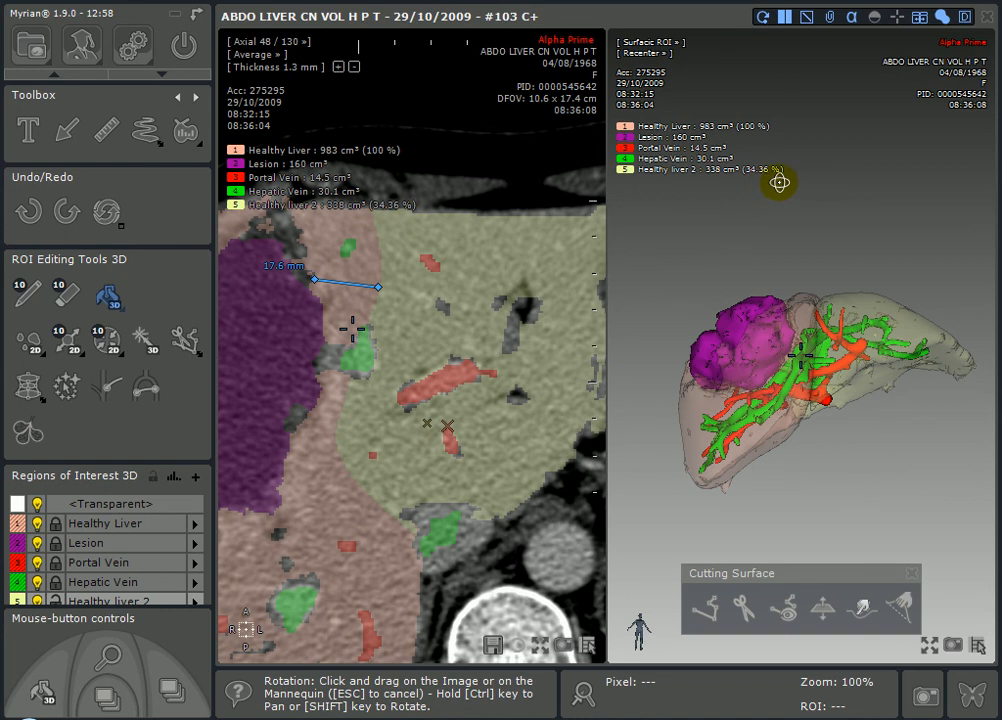
- Turn the 3D liver model and start tracing the edge of a new cutting surface
{"action": "mouse_move", "coordinate": [768, 264]}
{"action": "left_mouse_down"}
{"action": "mouse_move", "coordinate": [839, 338]}
{"action": "mouse_move", "coordinate": [830, 414]}
{"action": "mouse_move", "coordinate": [812, 284]}
{"action": "mouse_move", "coordinate": [874, 352]}
{"action": "mouse_move", "coordinate": [845, 385]}
{"action": "mouse_move", "coordinate": [815, 320]}
{"action": "left_mouse_up"}
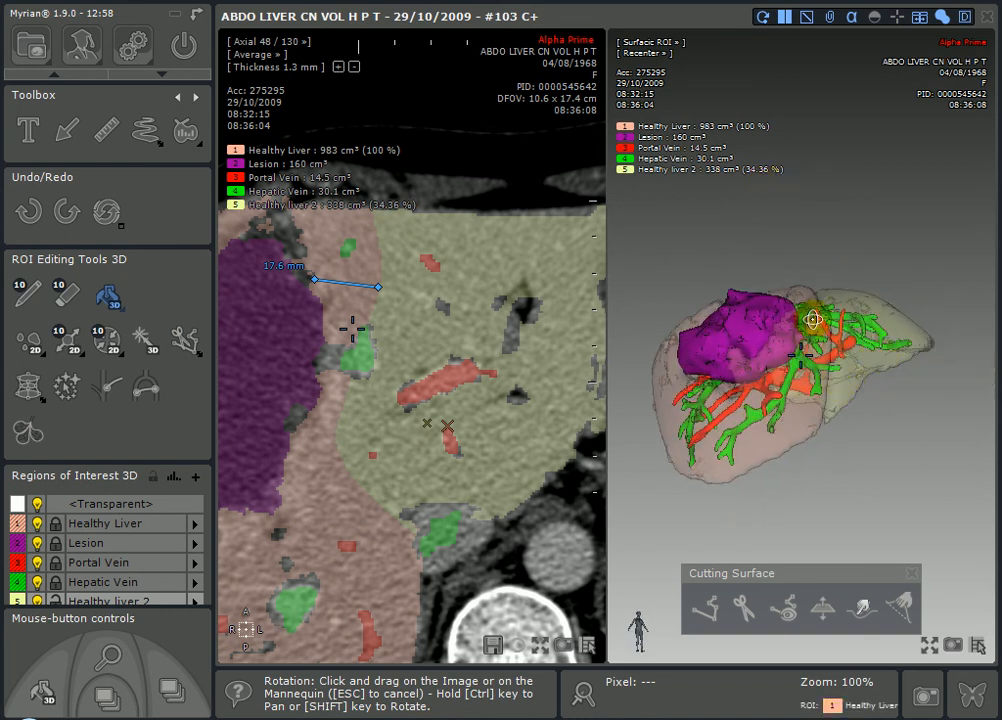
{"action": "left_click", "coordinate": [706, 605]}
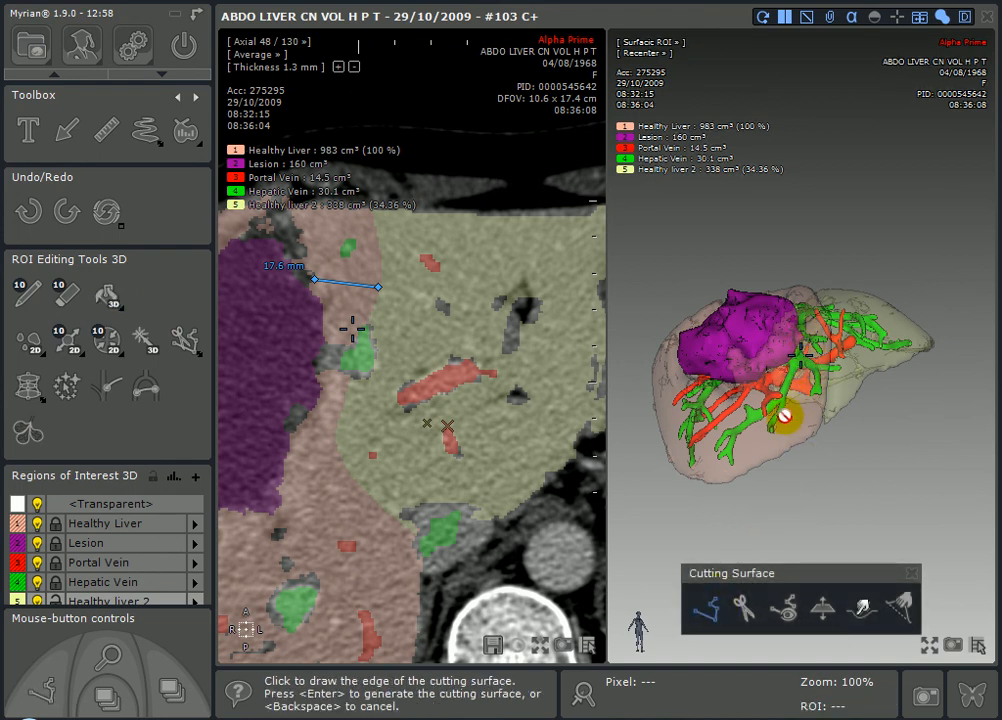